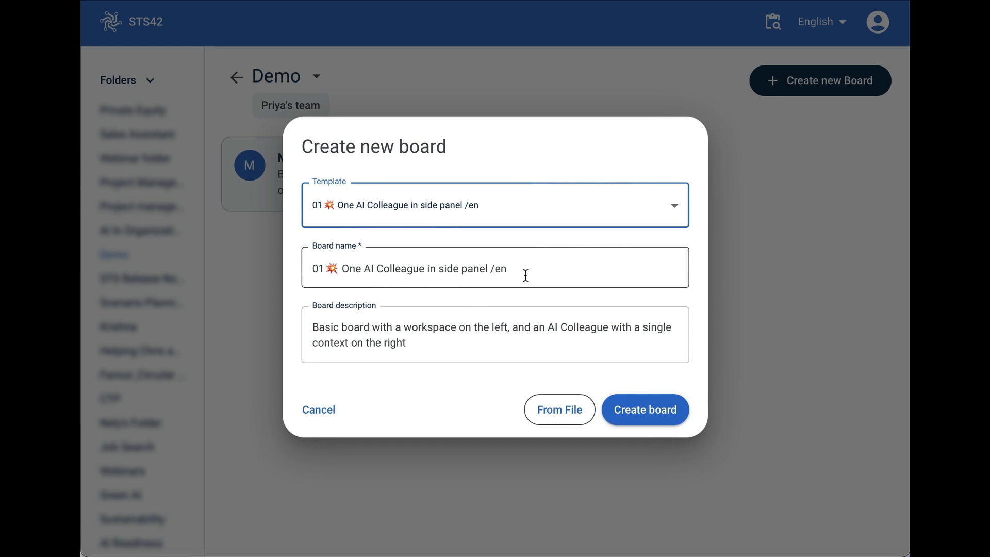
# - Create the new board under the name "Big Challenges" and open it
pyautogui.moveTo(527, 271); pyautogui.dragTo(283, 252)
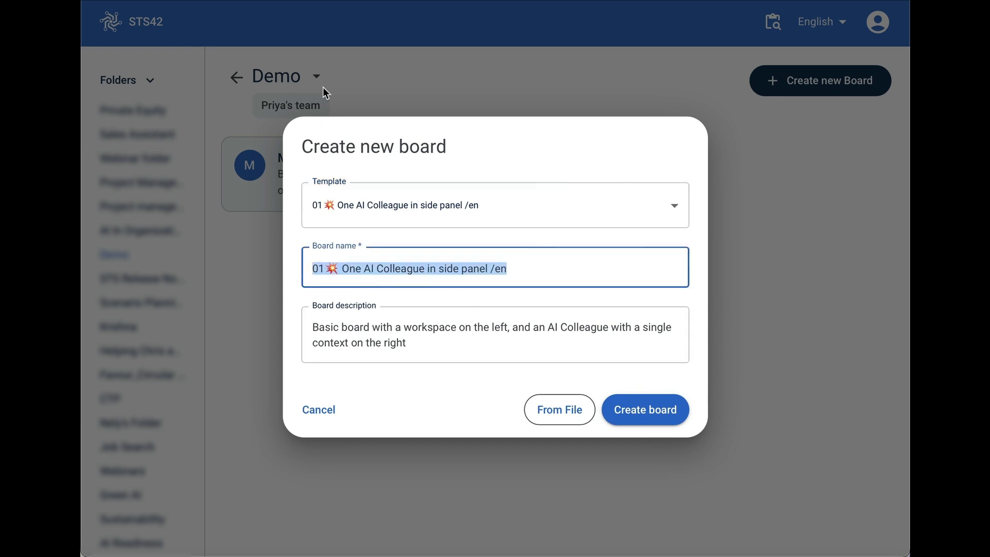
pyautogui.write('q')
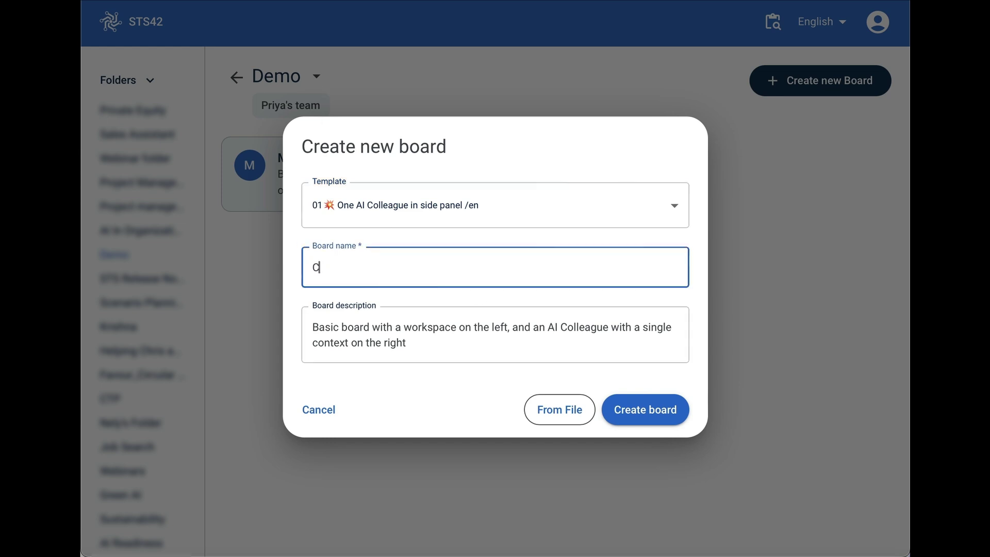
pyautogui.press('BackSpace')
pyautogui.write('Big Challenges')
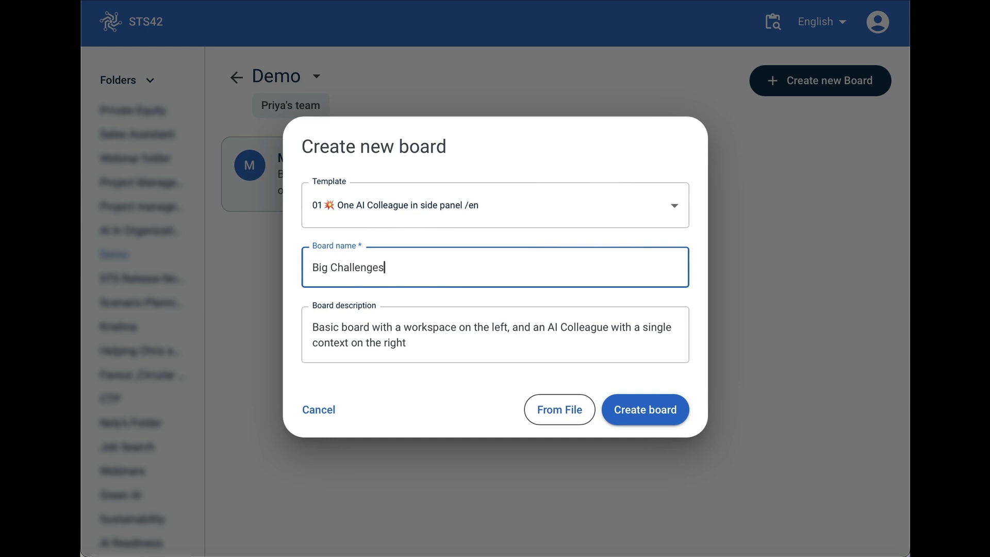
pyautogui.click(653, 416)
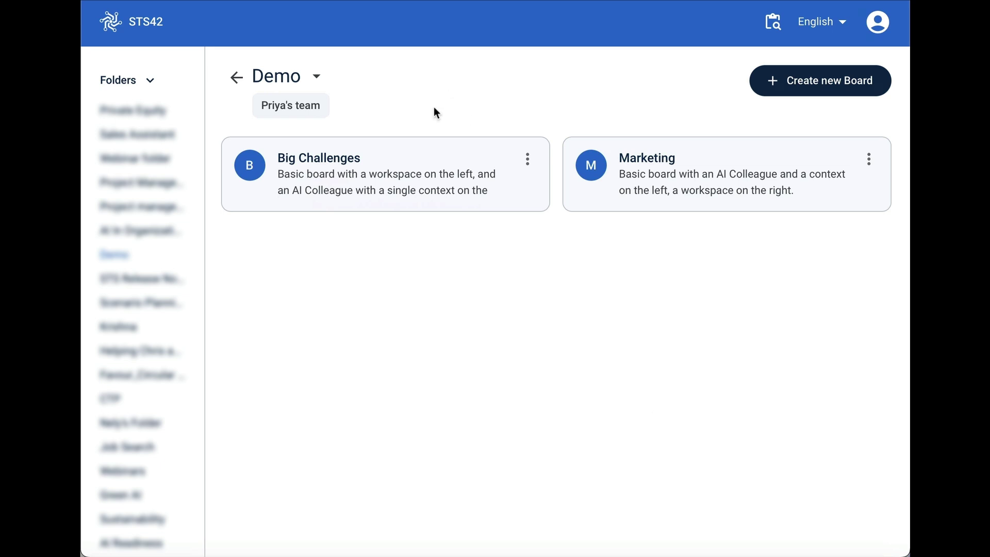
pyautogui.click(379, 178)
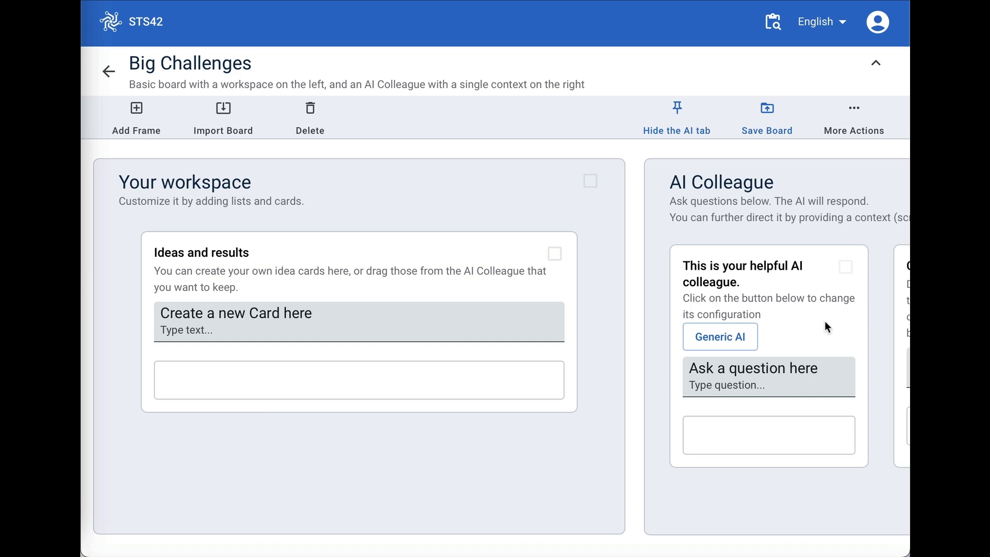
# - Ask the AI colleague "What are the 3 of the biggest challenges in the world today"
pyautogui.click(780, 382)
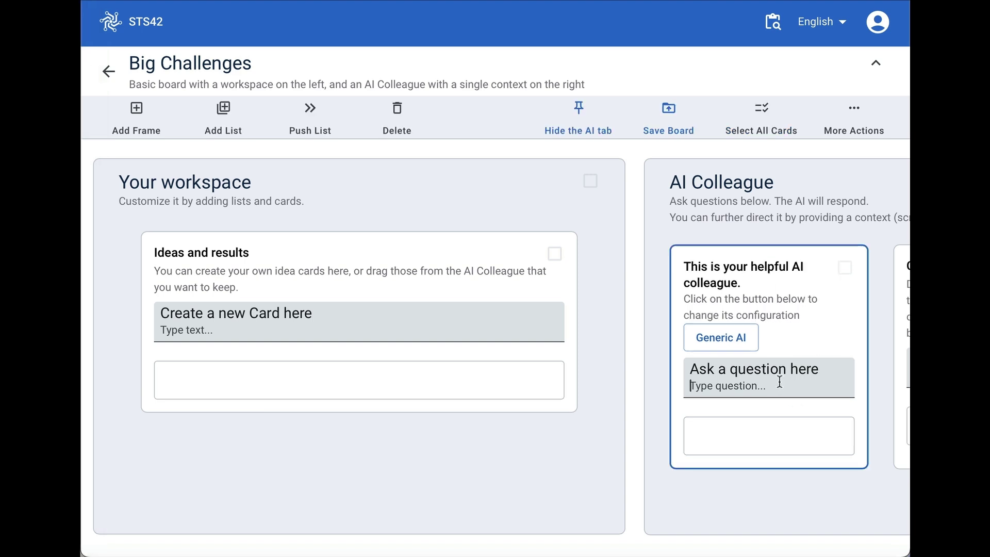
pyautogui.write('What are the 3 of the biggest challenges in the world today')
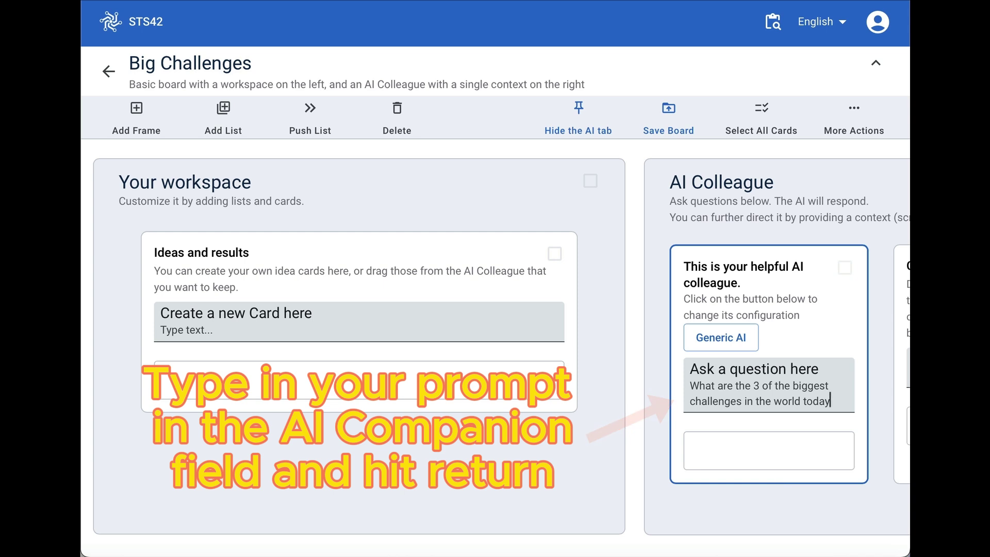
pyautogui.press('Return')
# - Read through the AI colleague's answer cards on the biggest world challenges, from the introduction to the closing card
pyautogui.scroll(-5, 769, 446)
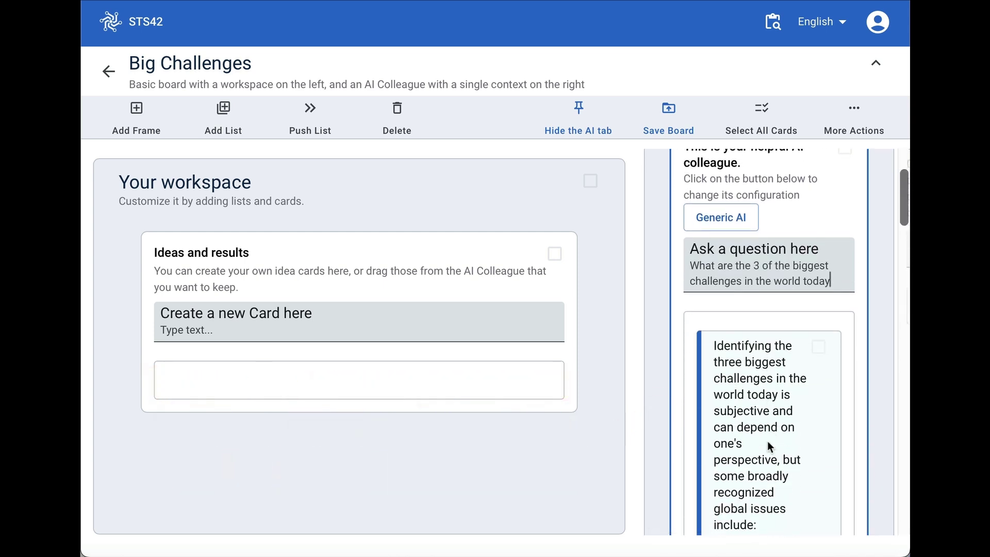
pyautogui.scroll(-4, 769, 445)
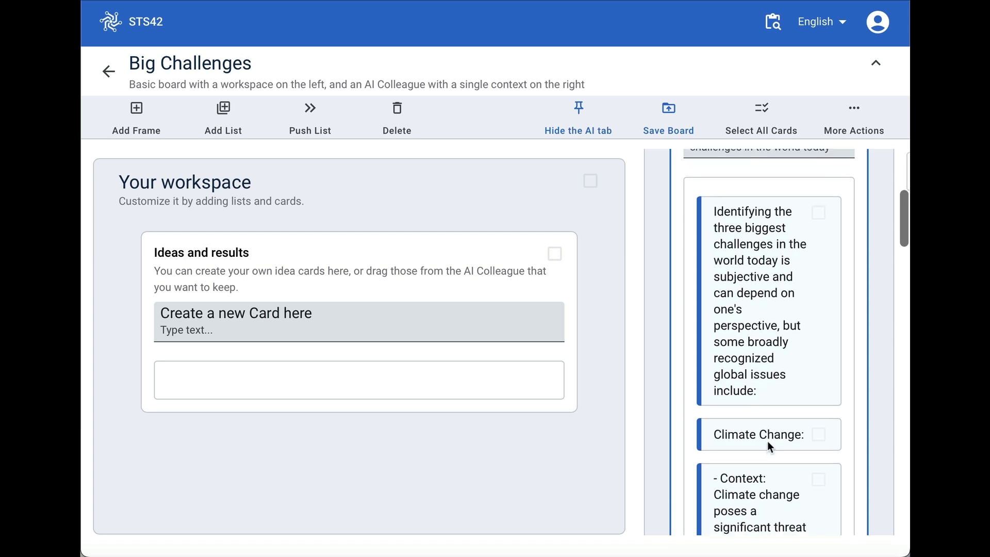
pyautogui.scroll(-3, 769, 444)
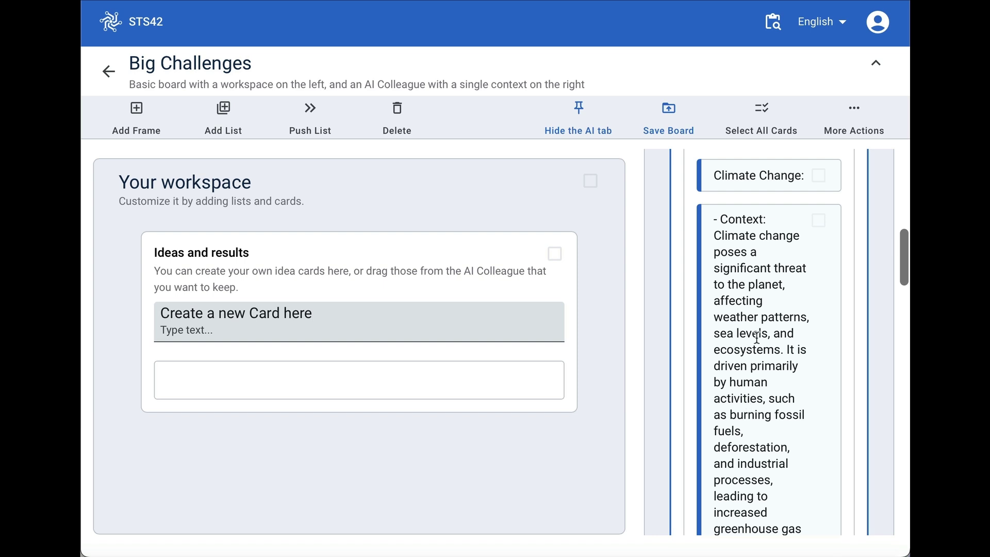
pyautogui.scroll(-5, 772, 438)
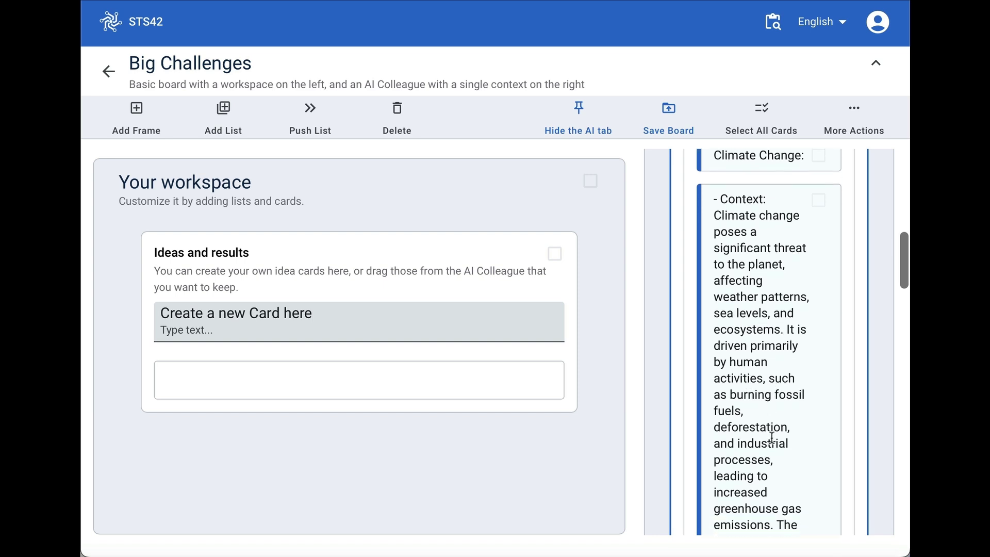
pyautogui.scroll(-4, 772, 438)
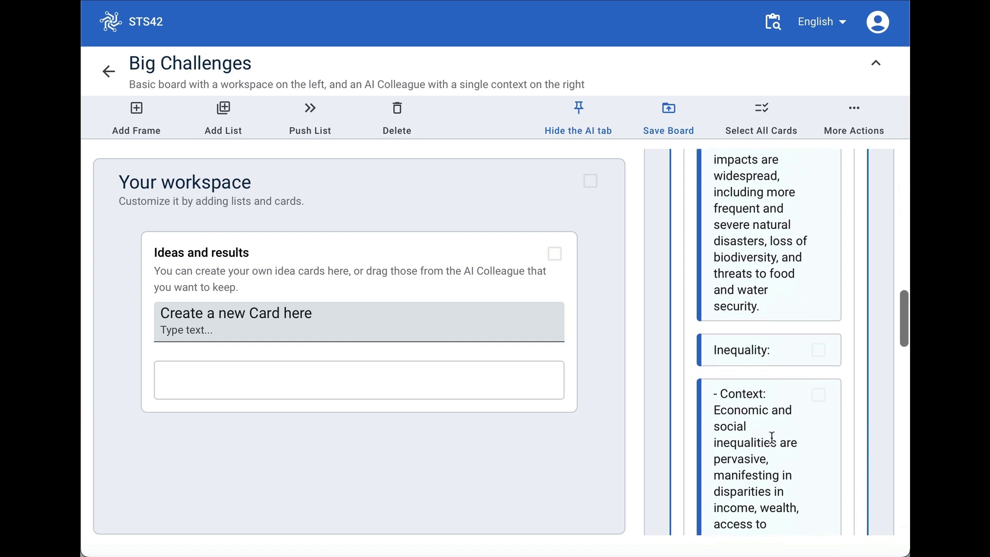
pyautogui.scroll(-14, 805, 389)
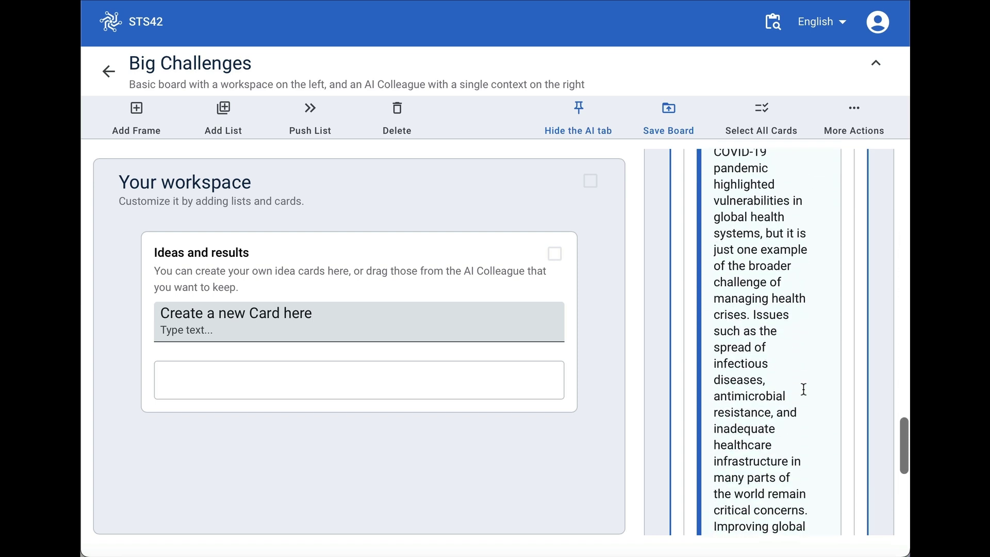
pyautogui.scroll(2, 759, 239)
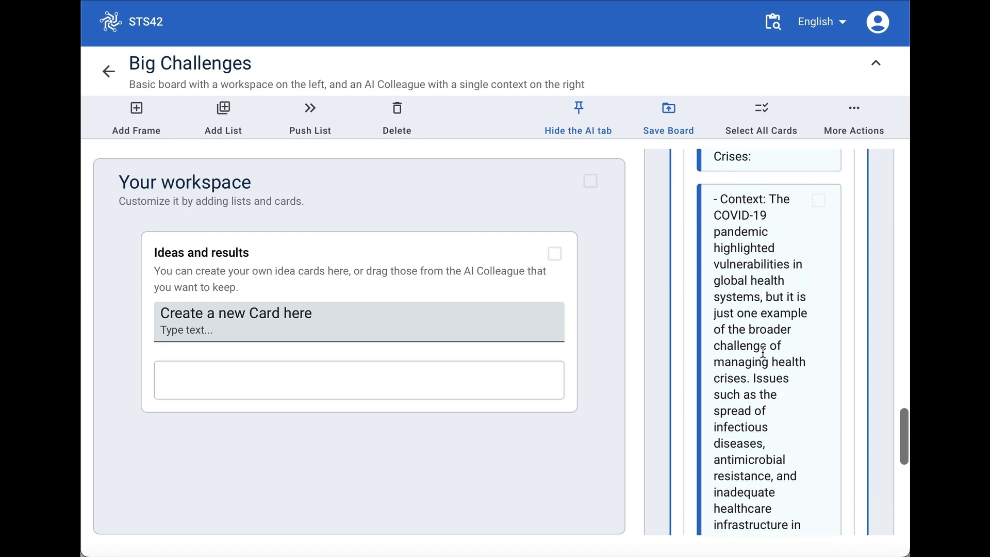
pyautogui.scroll(-5, 752, 435)
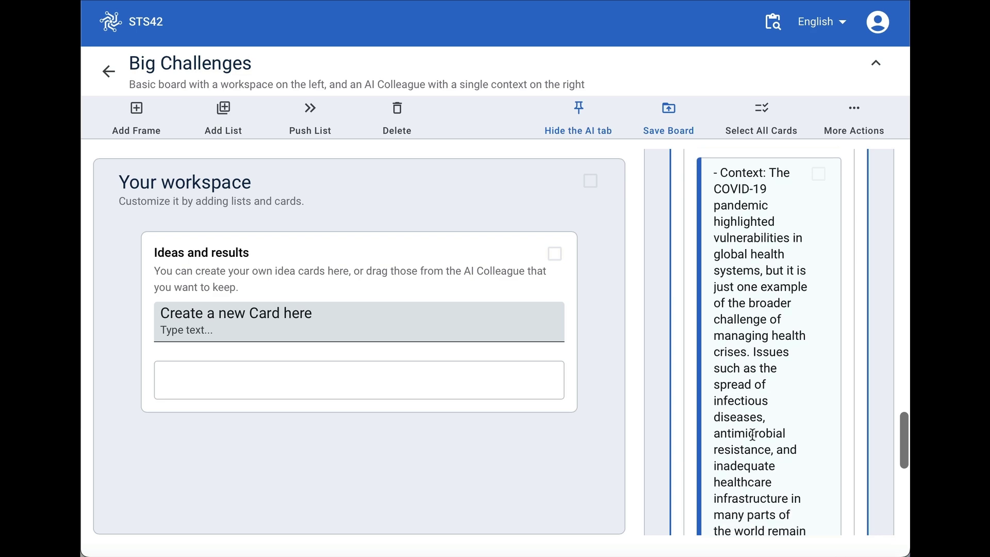
pyautogui.scroll(-4, 750, 431)
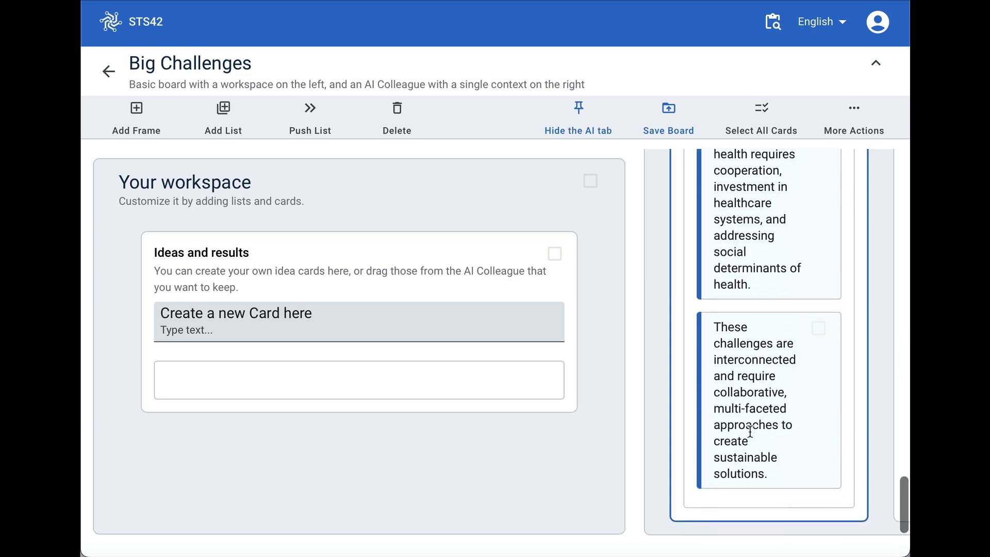
pyautogui.scroll(15, 751, 431)
pyautogui.scroll(12, 751, 432)
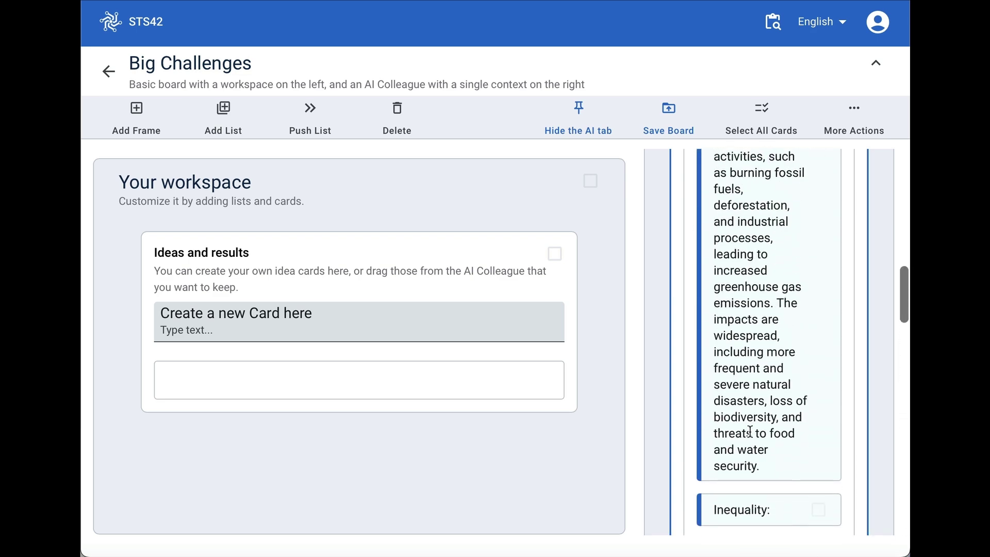
# - Add the AI colleague's "Climate Change:" card and its context card to the Ideas and results list in the workspace
pyautogui.scroll(-6, 750, 432)
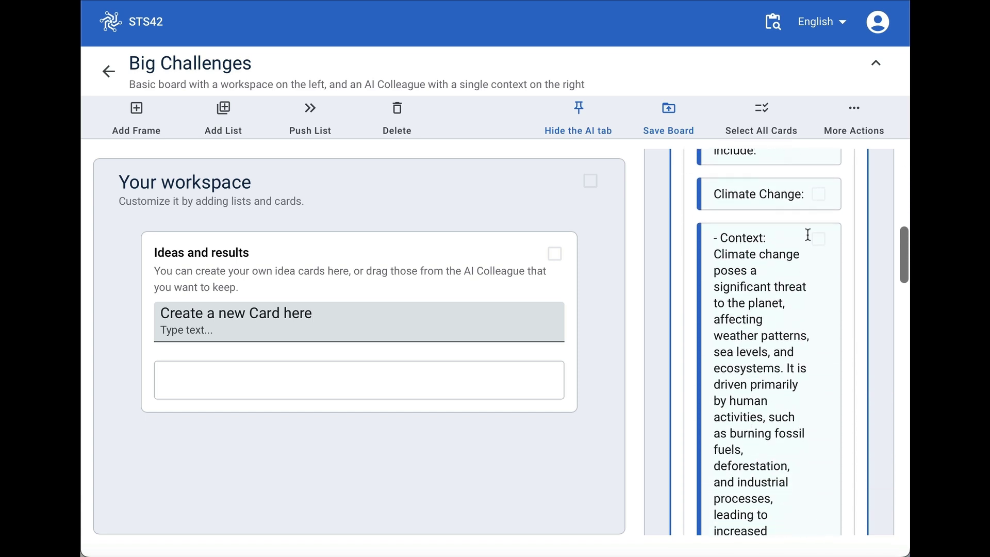
pyautogui.click(818, 194)
pyautogui.click(818, 253)
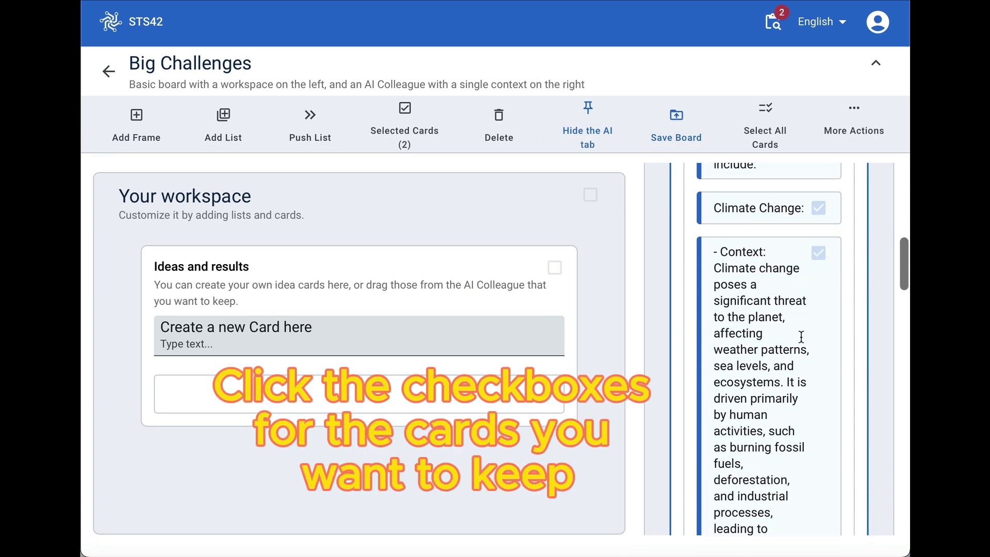
pyautogui.scroll(-5, 802, 336)
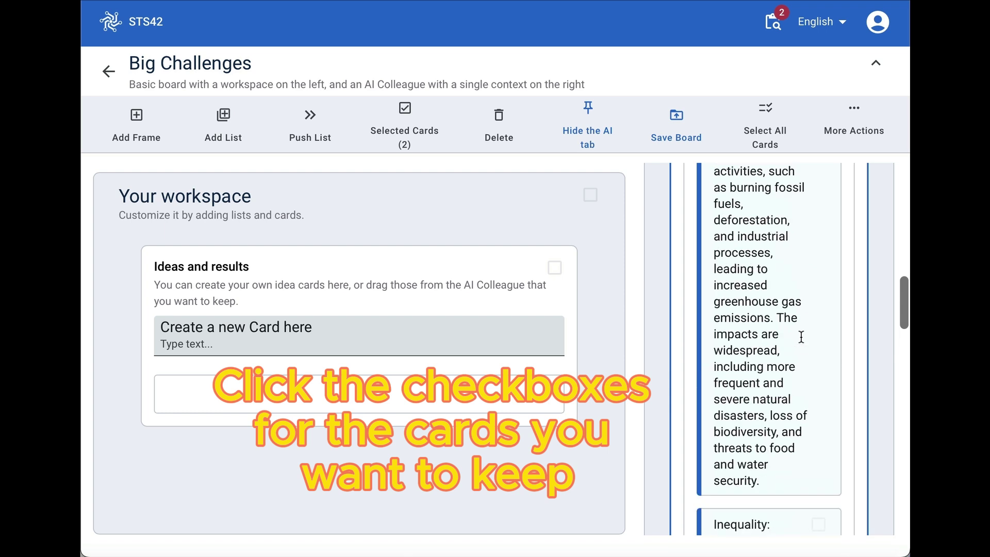
pyautogui.click(398, 298)
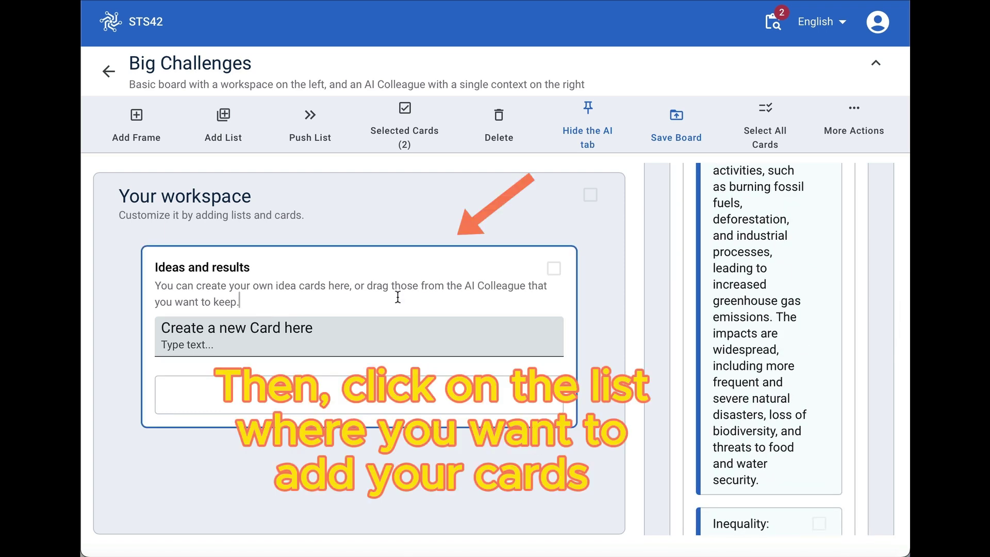
pyautogui.click(405, 121)
pyautogui.click(409, 169)
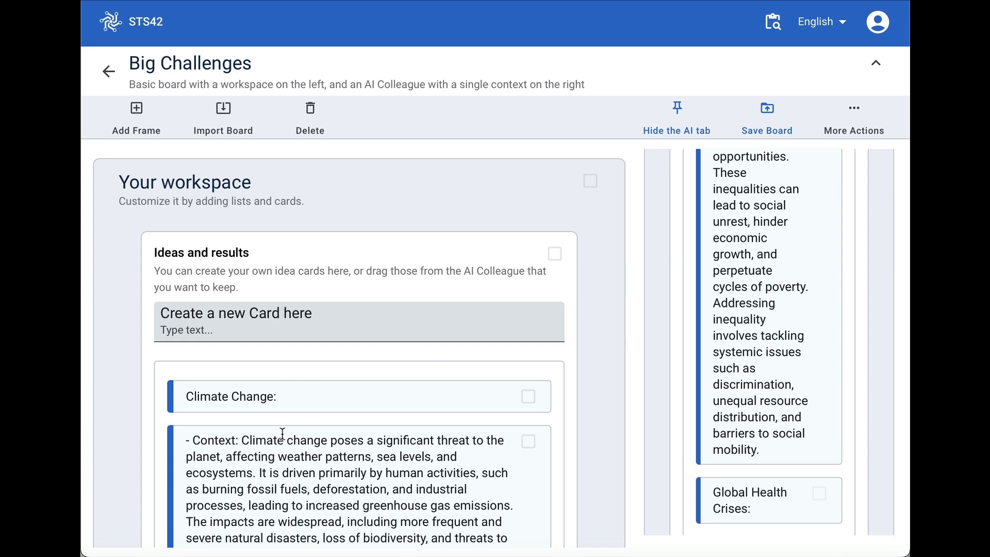
# - Configure the AI colleague to also share the content of the Ideas and results list
pyautogui.scroll(10, 789, 316)
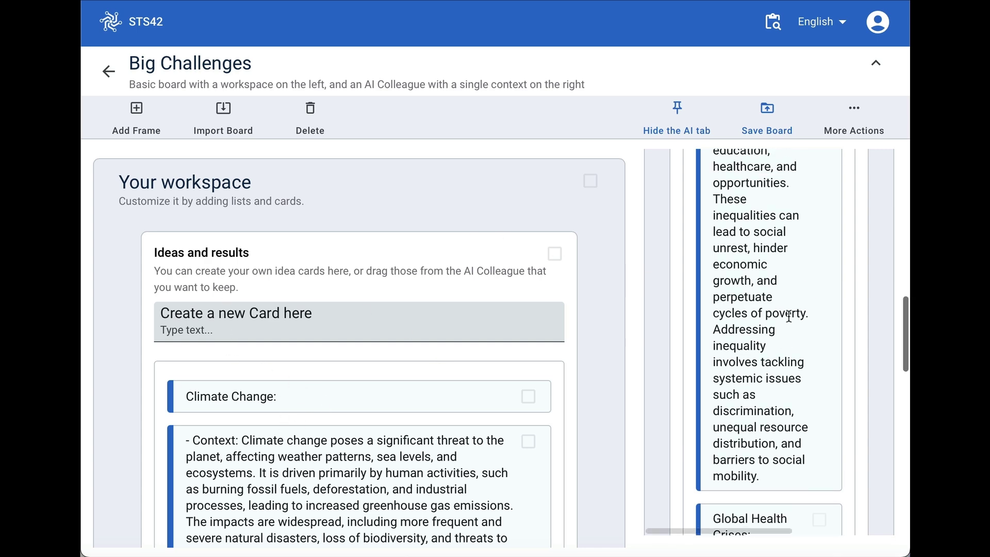
pyautogui.click(744, 338)
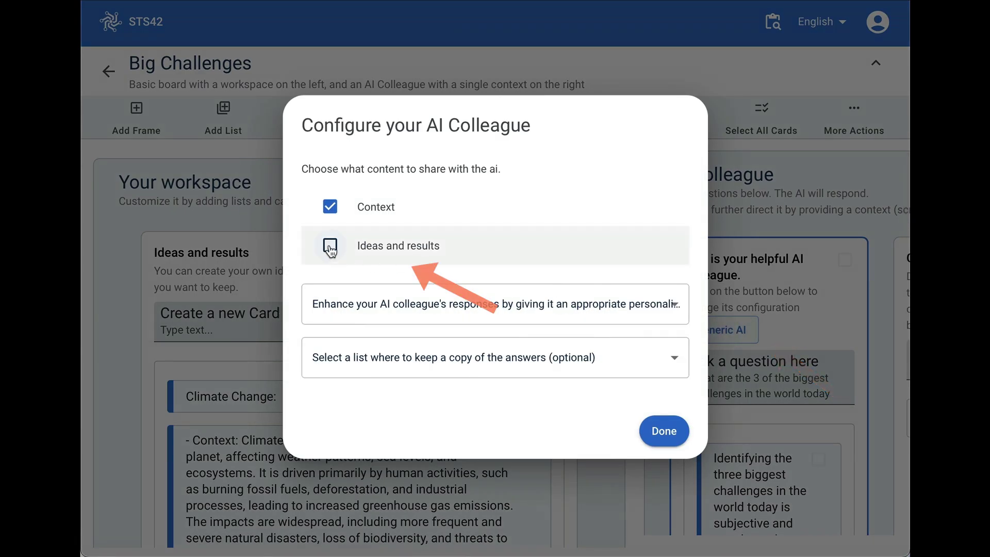
pyautogui.click(330, 247)
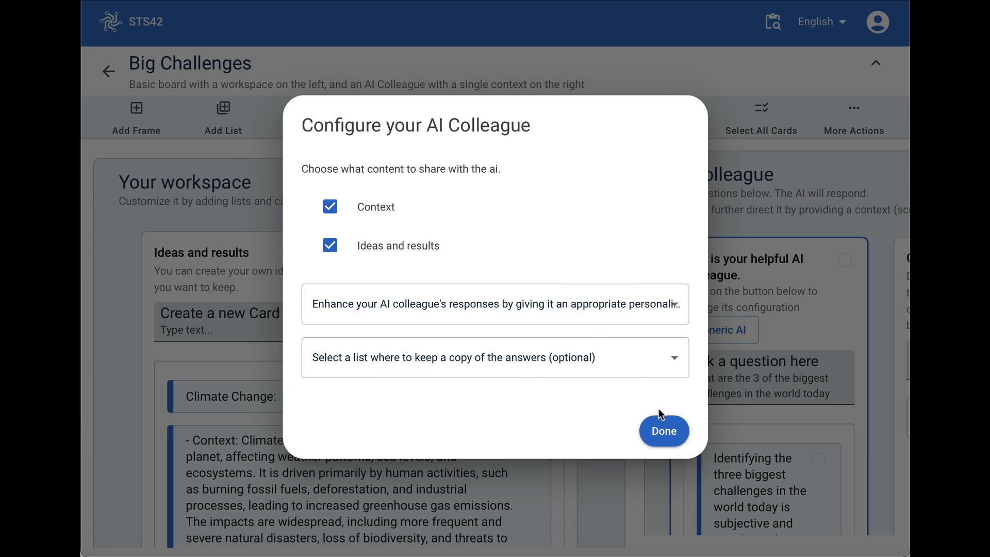
pyautogui.click(665, 432)
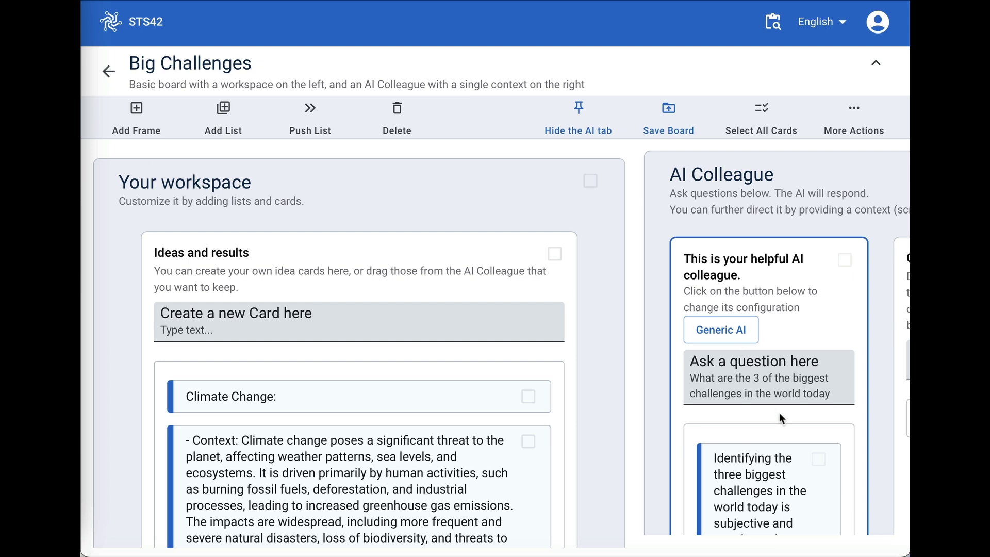
# - Replace the AI colleague's question with "Where can a small team make the biggest impact" and submit it
pyautogui.moveTo(834, 394); pyautogui.dragTo(682, 375)
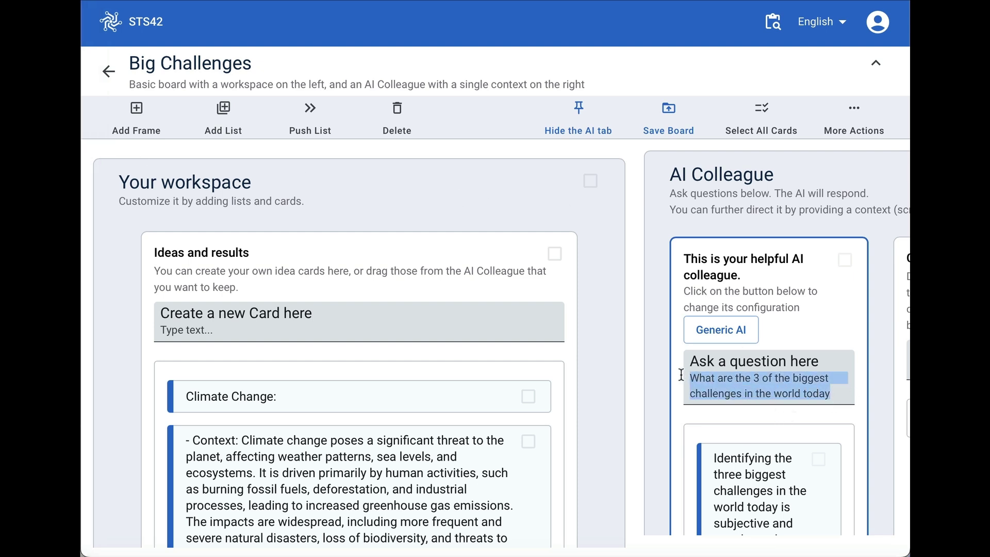
pyautogui.write('Where can a small team make the biggest impact')
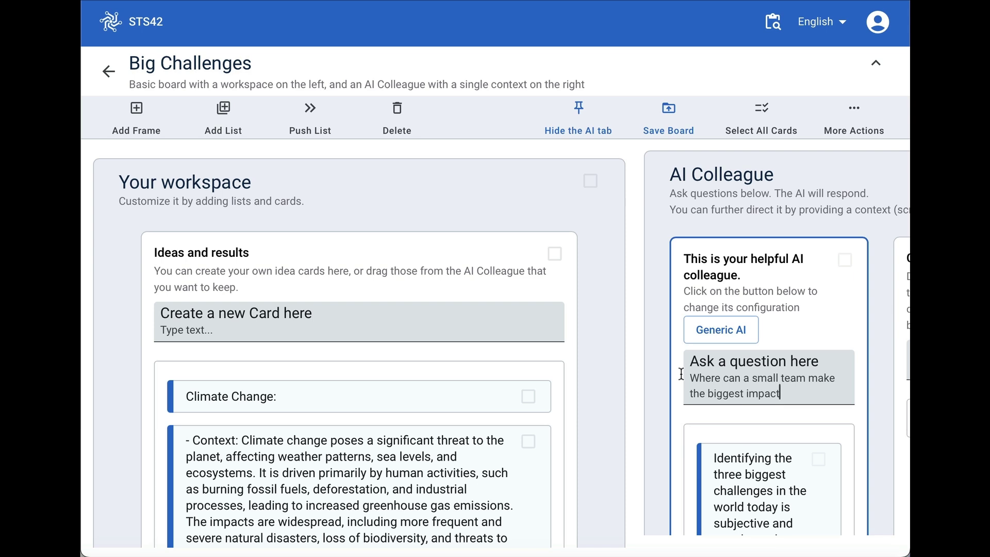
pyautogui.press('Return')
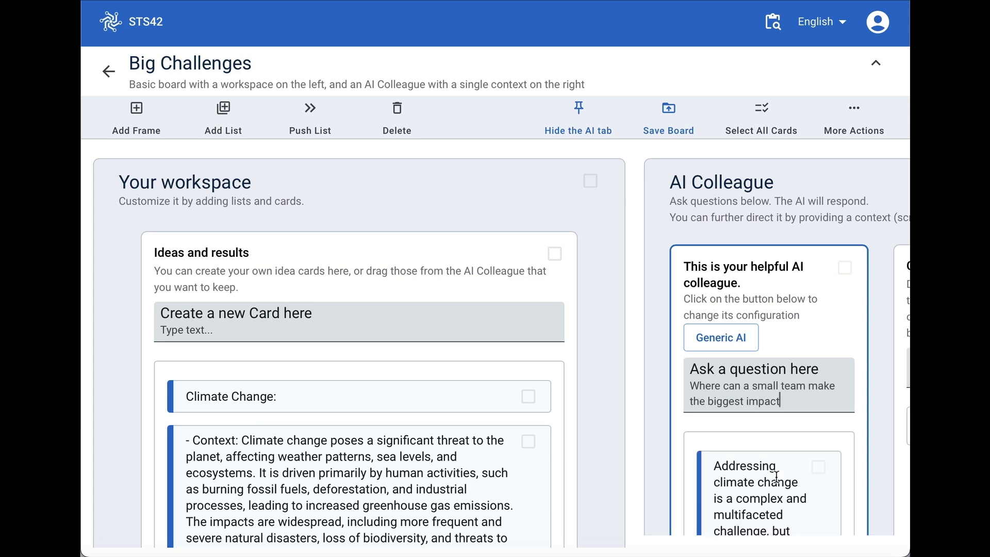
# - Read the AI colleague's answer cards on where small teams can make the biggest impact on climate change
pyautogui.scroll(-2, 776, 477)
pyautogui.scroll(-4, 777, 476)
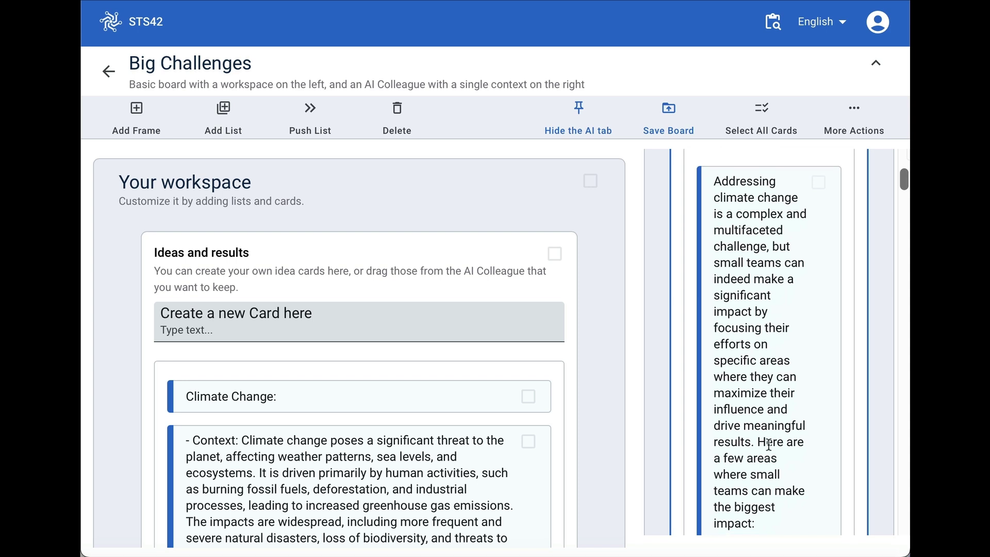
pyautogui.scroll(-6, 770, 445)
pyautogui.scroll(-1, 769, 445)
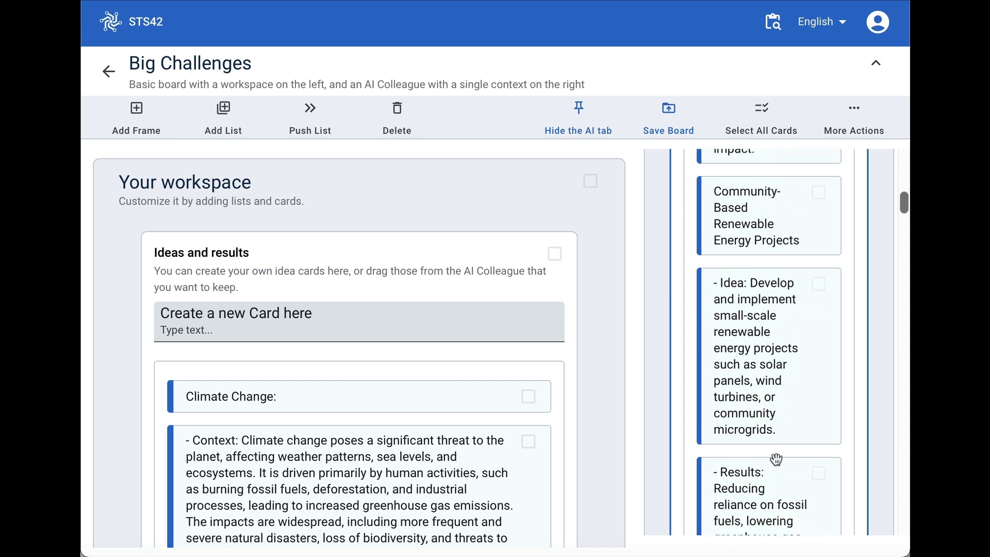
pyautogui.scroll(-1, 780, 416)
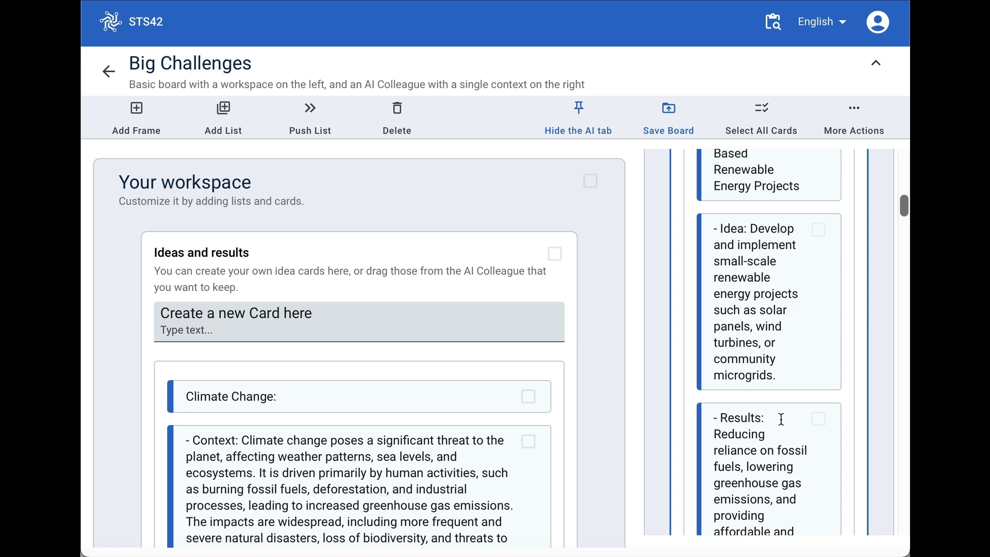
pyautogui.scroll(-2, 781, 419)
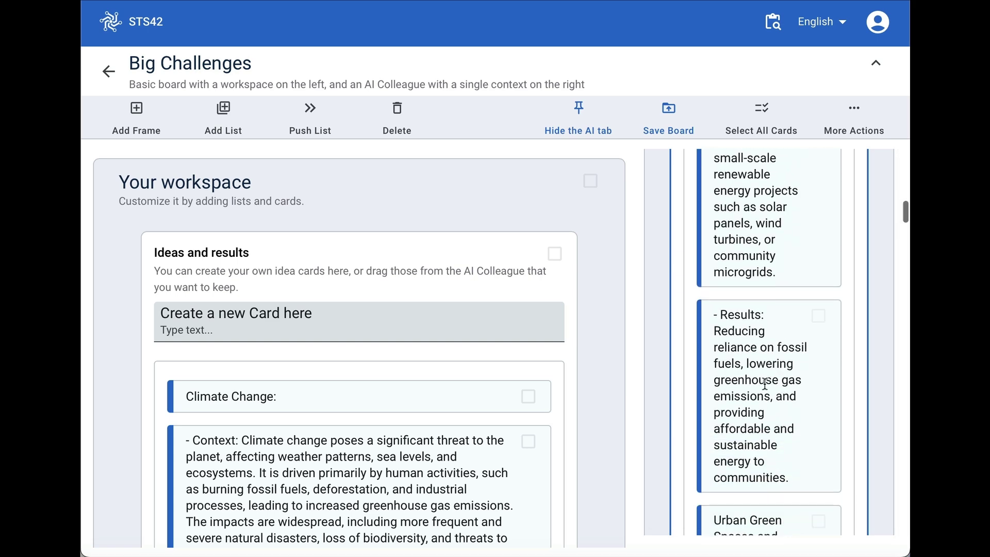
pyautogui.scroll(-6, 765, 384)
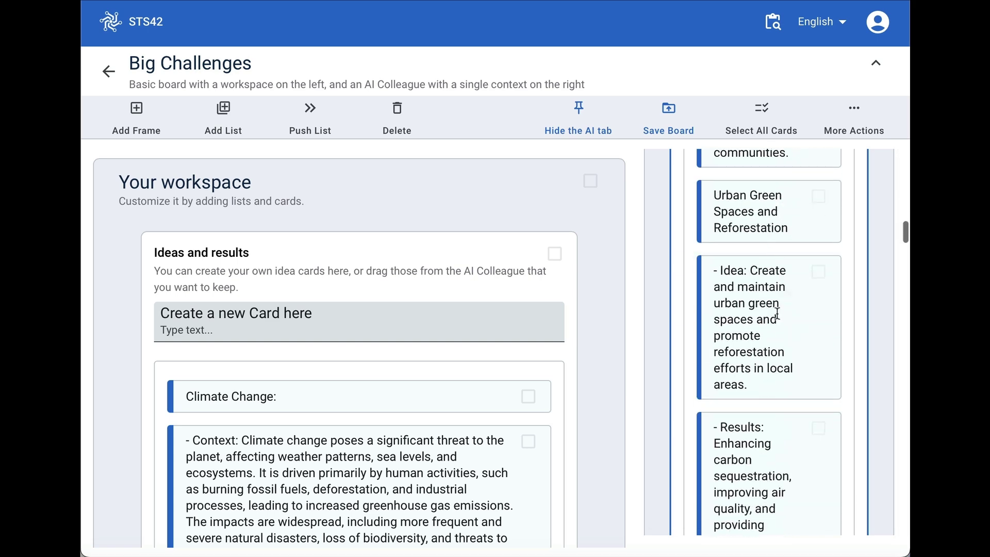
pyautogui.scroll(-1, 775, 376)
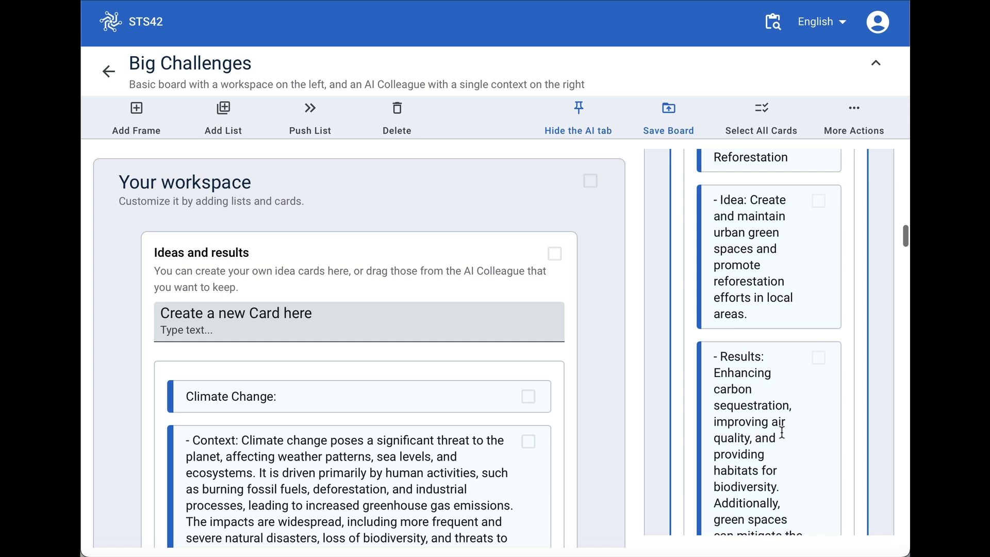
# - Review the remaining answer cards on urban green spaces, sustainable agriculture, and climate education and advocacy
pyautogui.scroll(-2, 770, 415)
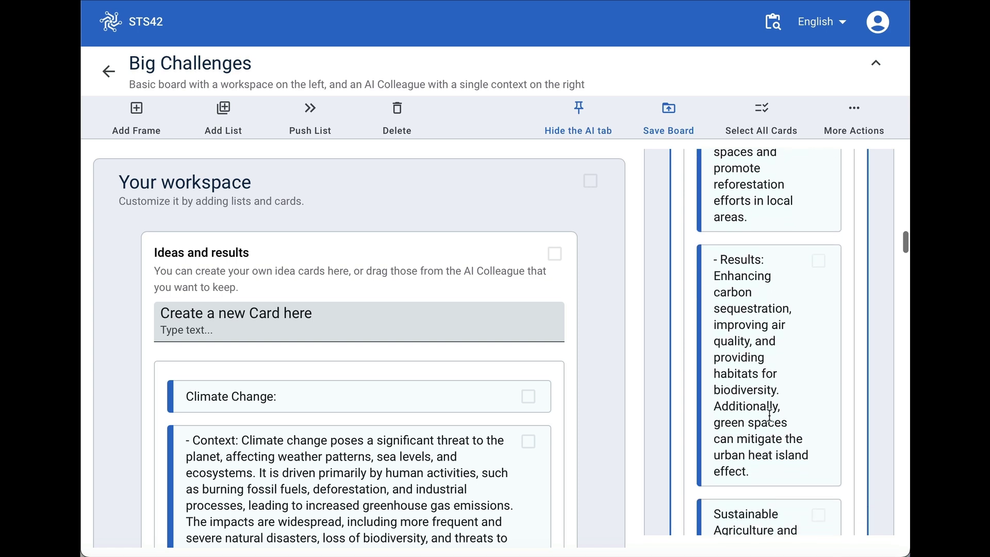
pyautogui.scroll(-4, 769, 416)
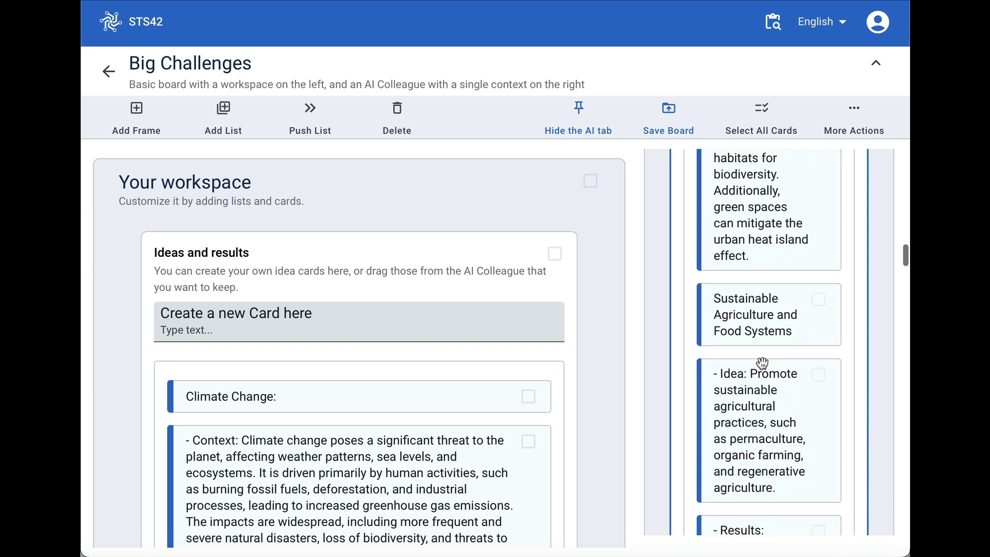
pyautogui.scroll(-5, 762, 362)
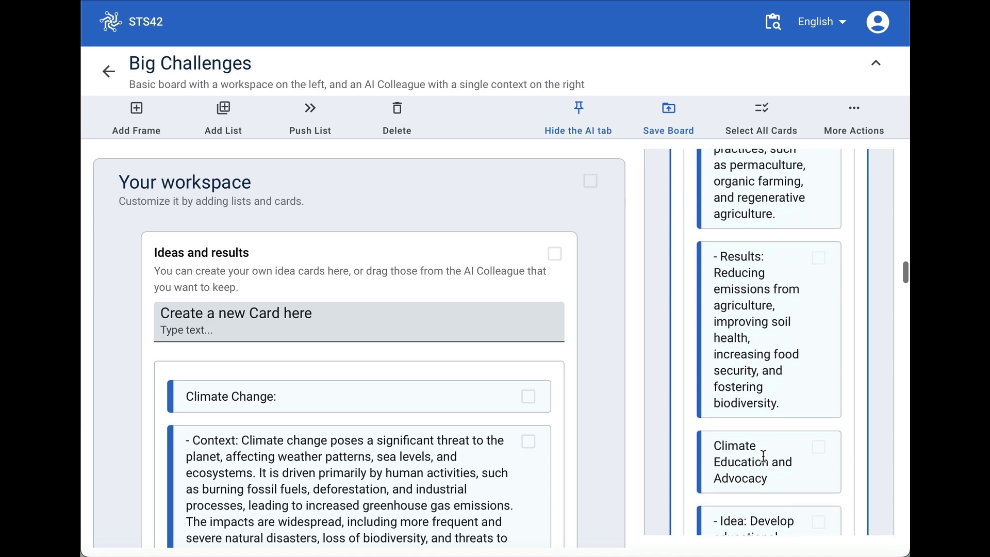
pyautogui.scroll(-10, 763, 456)
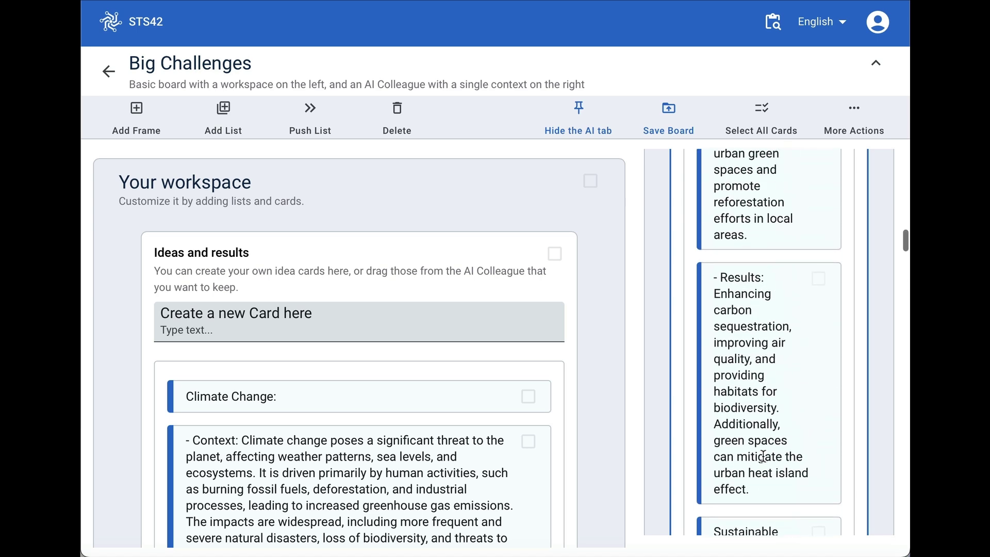
pyautogui.scroll(15, 764, 456)
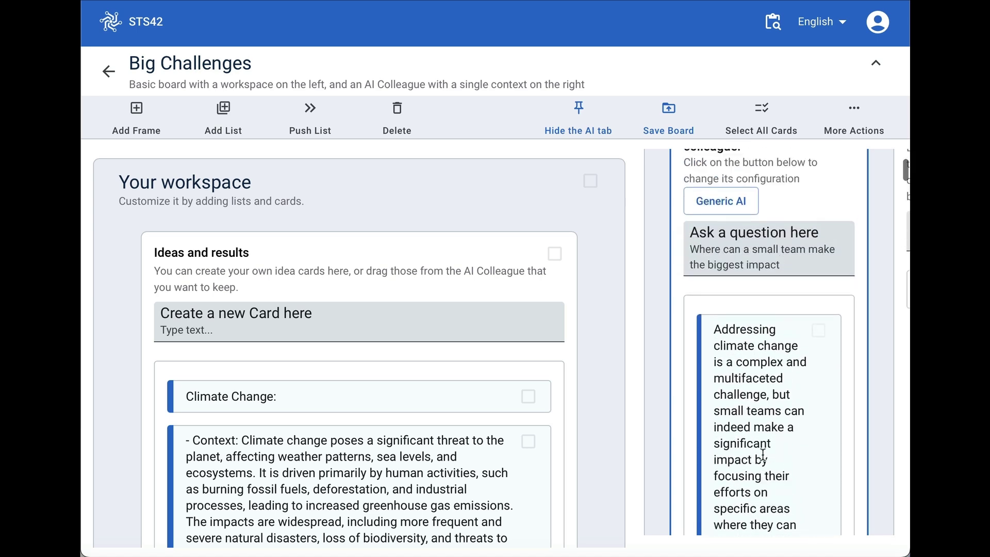
# - Add a new frame to the right of the "Your workspace" frame
pyautogui.click(504, 209)
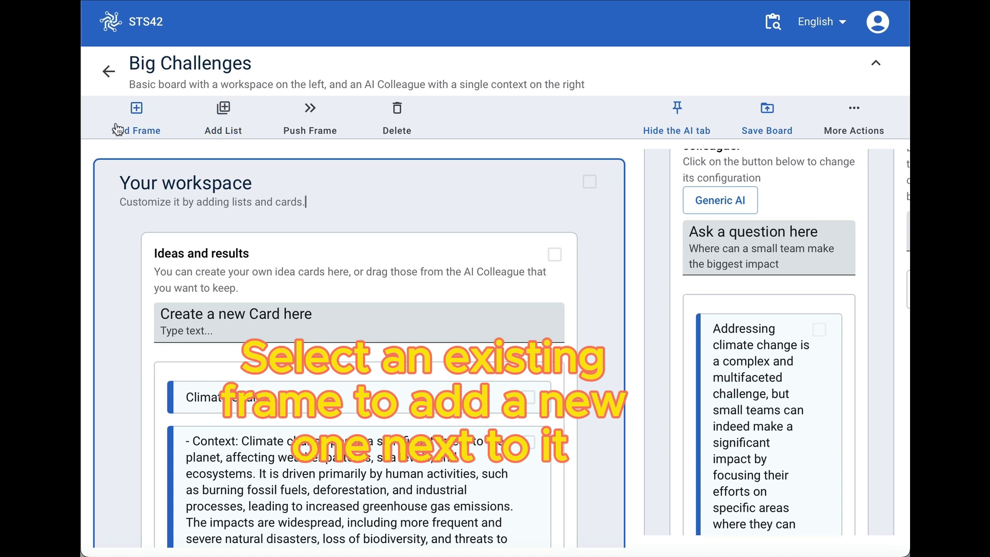
pyautogui.click(136, 120)
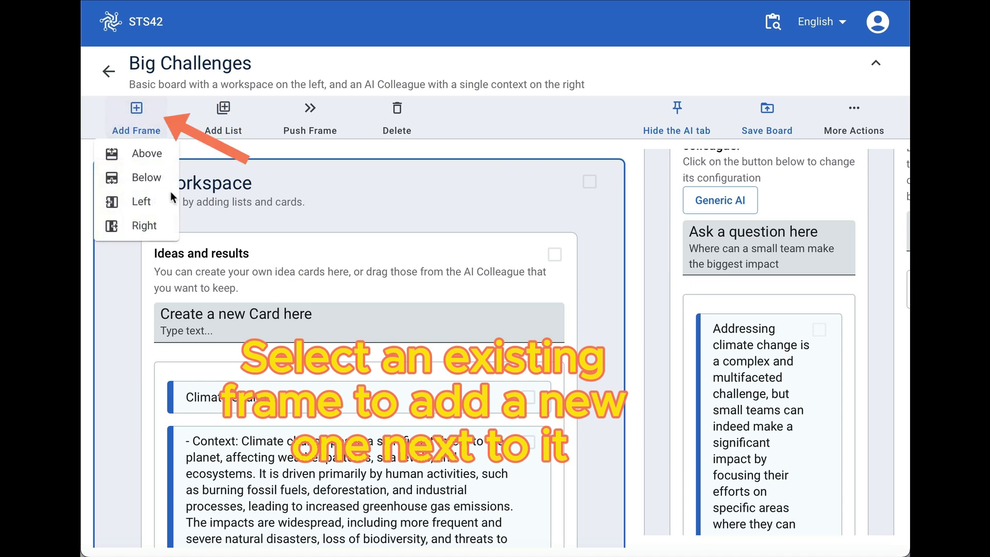
pyautogui.click(144, 225)
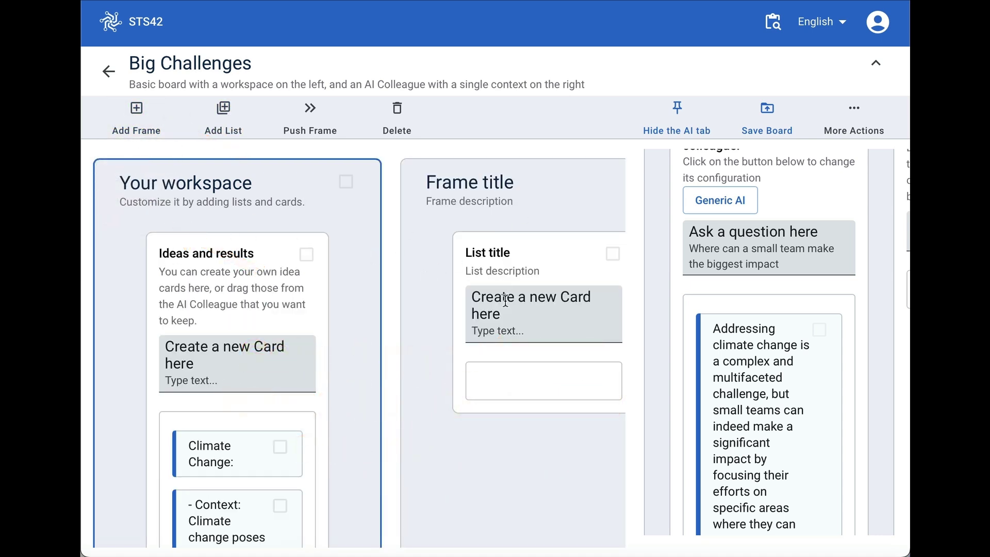
# - Move the AI colleague's "Community-Based Renewable Energy Projects" card with its idea and results cards into the new frame's list
pyautogui.scroll(-5, 775, 370)
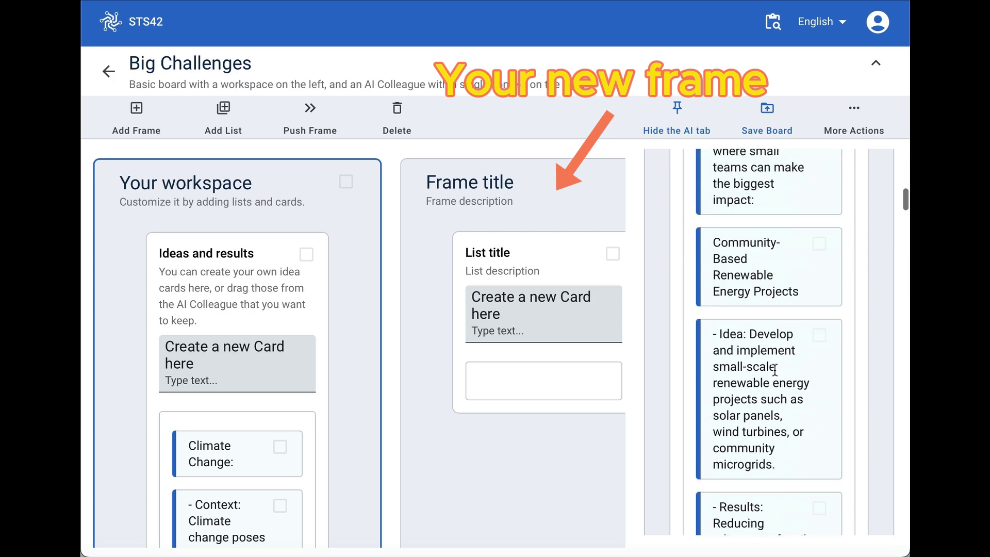
pyautogui.click(820, 242)
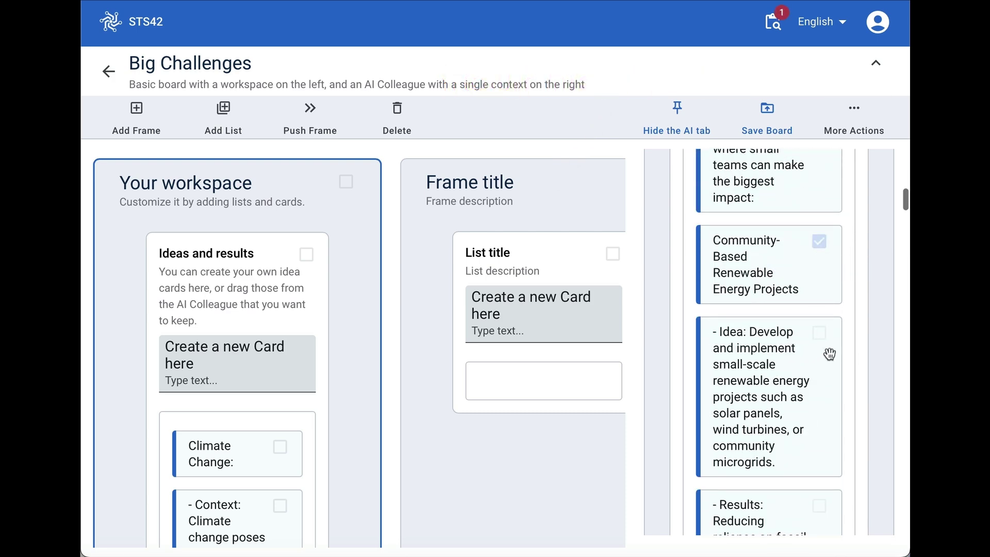
pyautogui.click(820, 333)
pyautogui.scroll(-2, 799, 413)
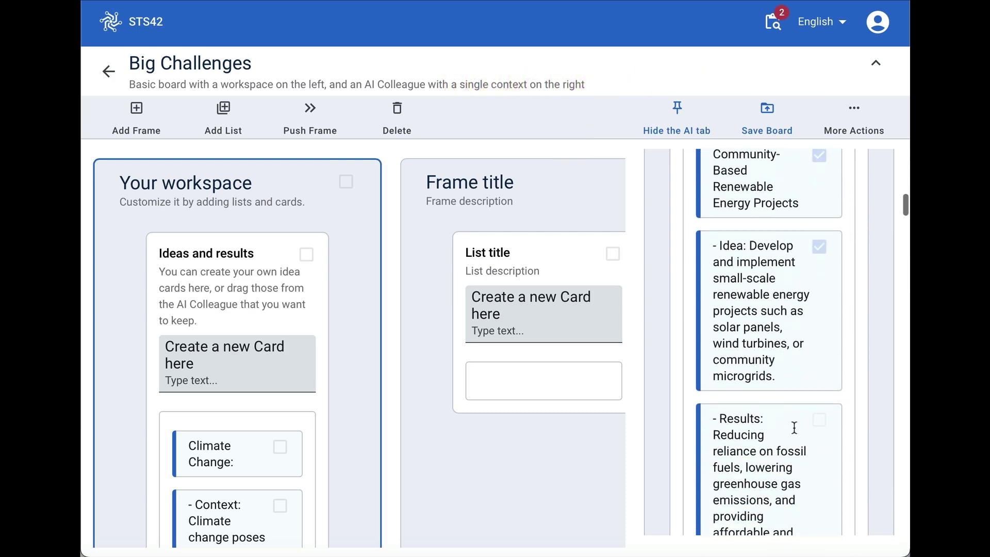
pyautogui.click(821, 422)
pyautogui.scroll(-2, 812, 454)
pyautogui.scroll(-2, 810, 468)
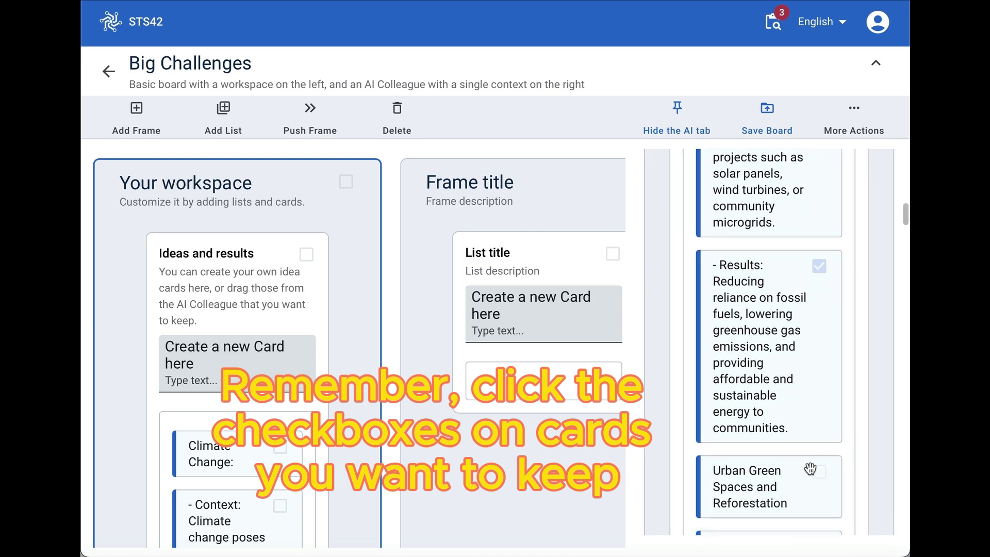
pyautogui.click(466, 253)
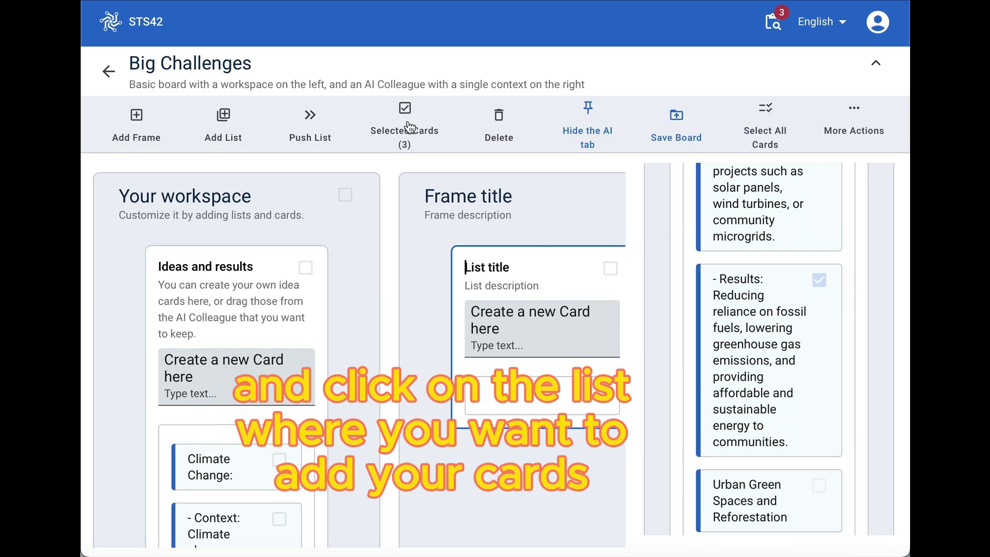
pyautogui.click(414, 114)
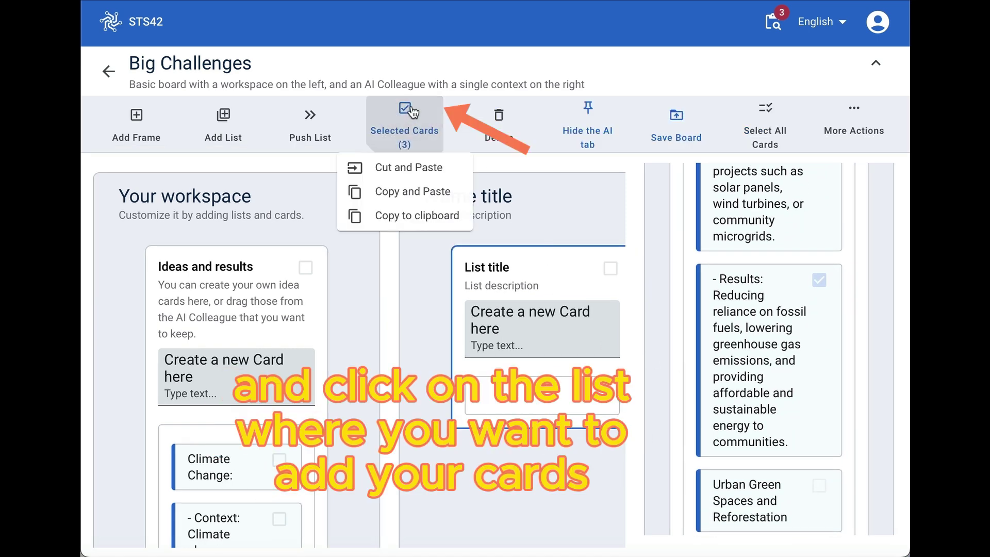
pyautogui.click(623, 305)
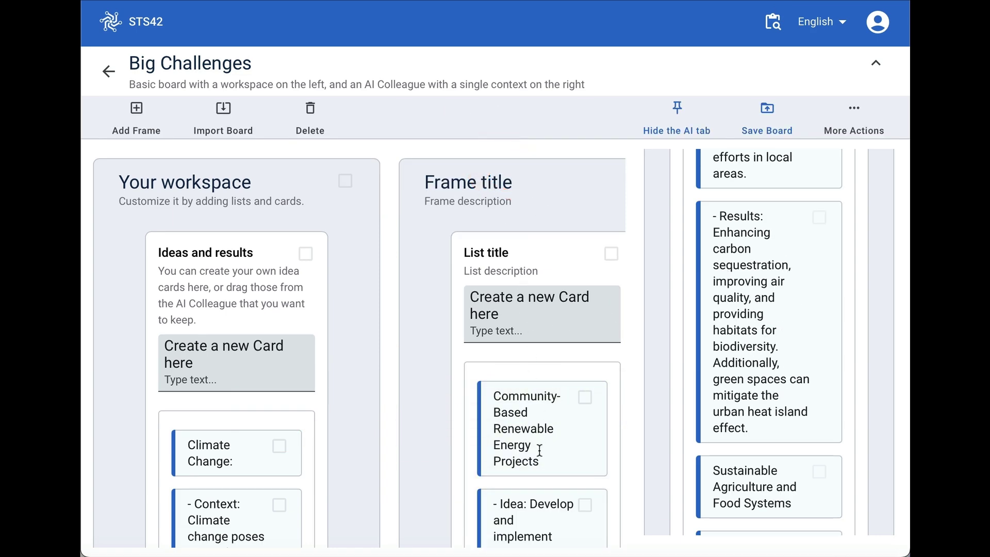
# - Name the new frame's list "Renewable Energy" by reusing the words from its first card
pyautogui.moveTo(540, 442); pyautogui.dragTo(489, 430)
pyautogui.press('super+c')
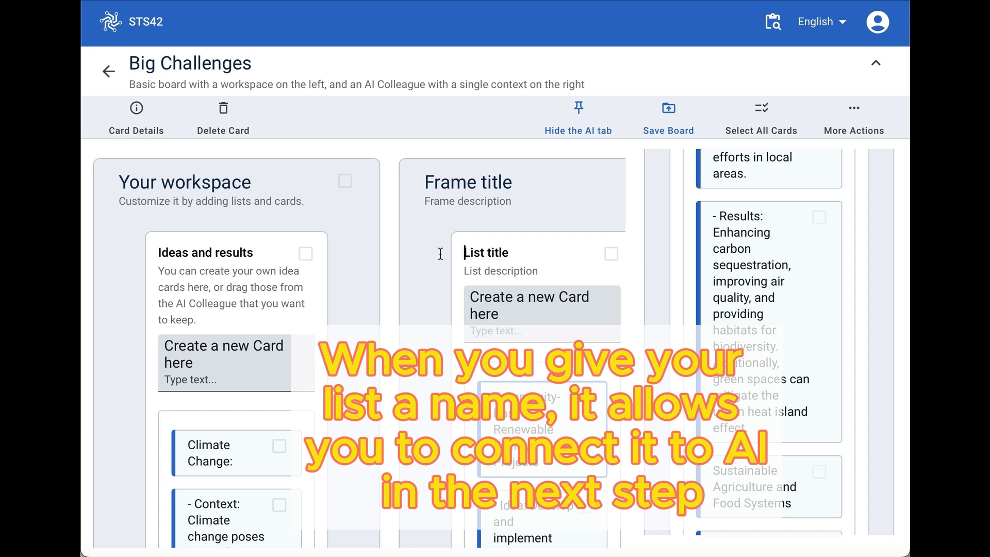
pyautogui.click(439, 252)
pyautogui.press('super+v')
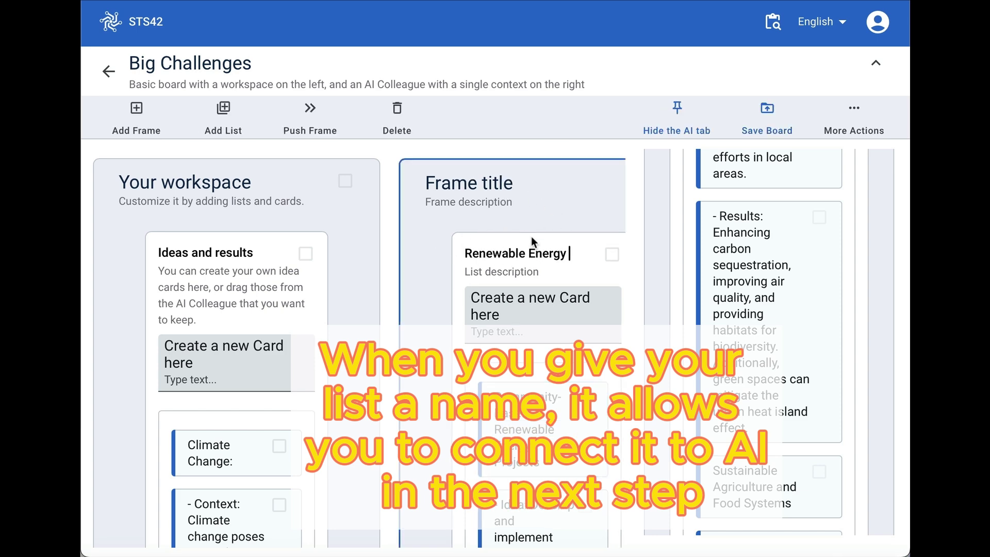
# - Reuse the list's name as the title of the new frame, "Renewable Energy"
pyautogui.moveTo(570, 255); pyautogui.dragTo(422, 261)
pyautogui.moveTo(575, 251); pyautogui.dragTo(445, 252)
pyautogui.press('super+c')
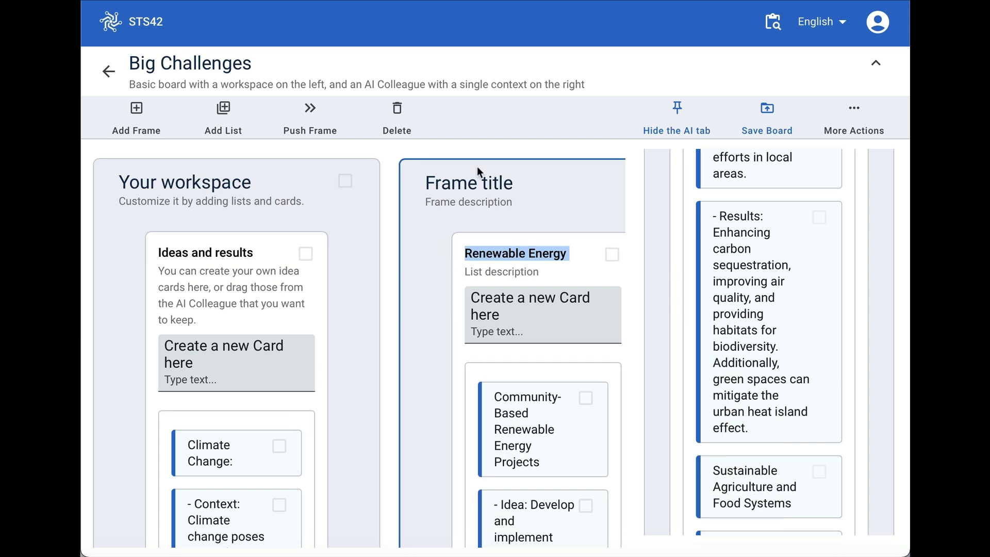
pyautogui.click(522, 181)
pyautogui.press('super+v')
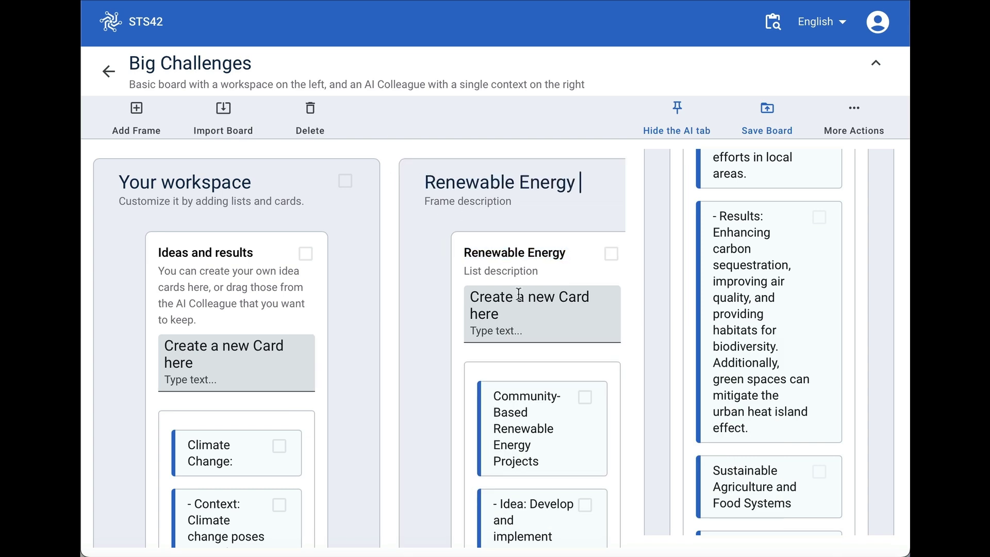
# - Replace the AI colleague's question with "What specific projects could a team of 5 people work on"
pyautogui.scroll(-2, 538, 328)
pyautogui.scroll(-5, 571, 441)
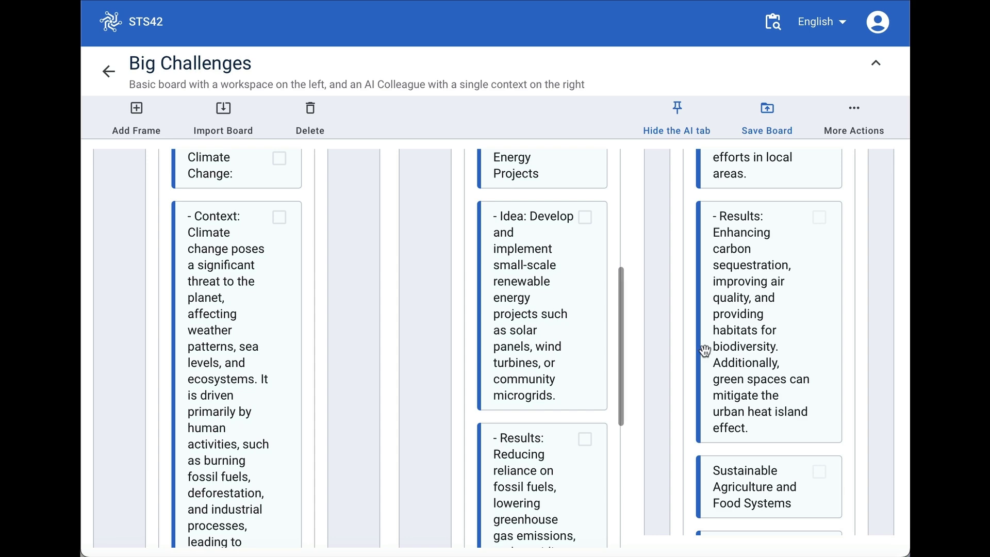
pyautogui.scroll(4, 705, 351)
pyautogui.scroll(10, 704, 350)
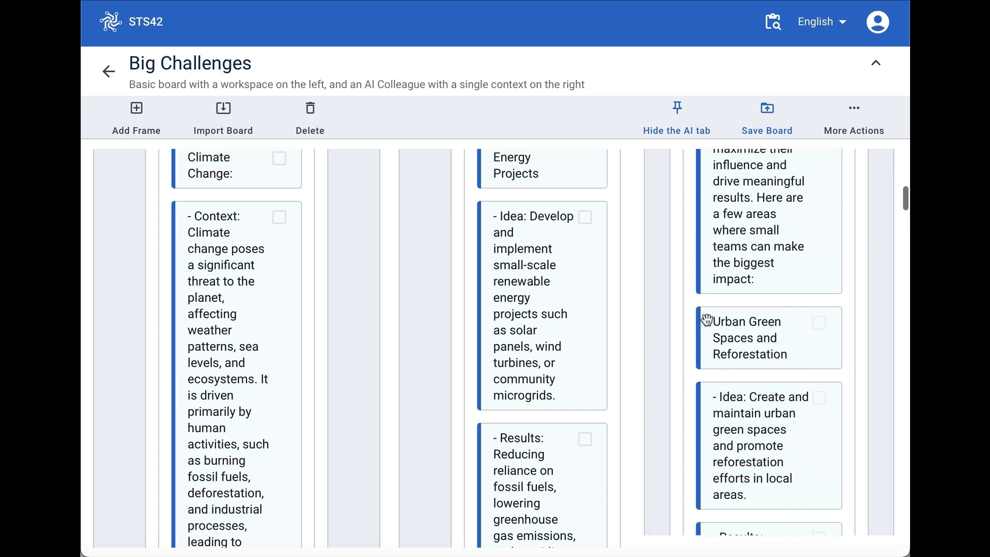
pyautogui.scroll(2, 708, 313)
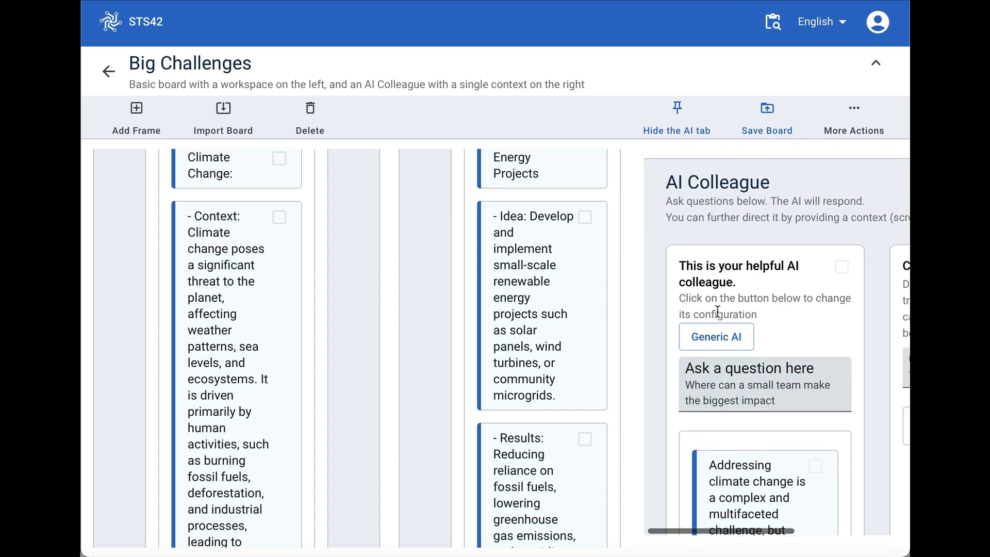
pyautogui.moveTo(787, 403); pyautogui.dragTo(667, 380)
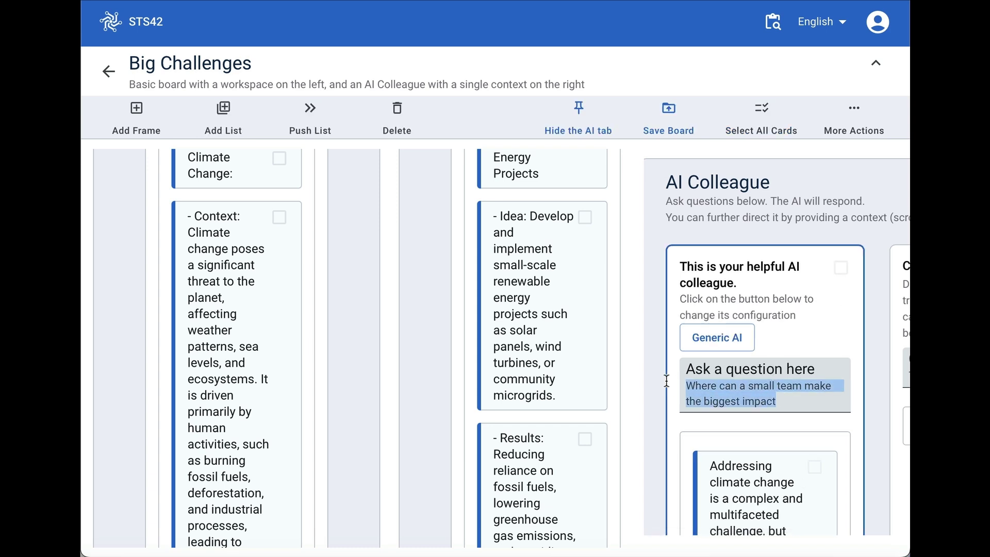
pyautogui.write('What specific proje')
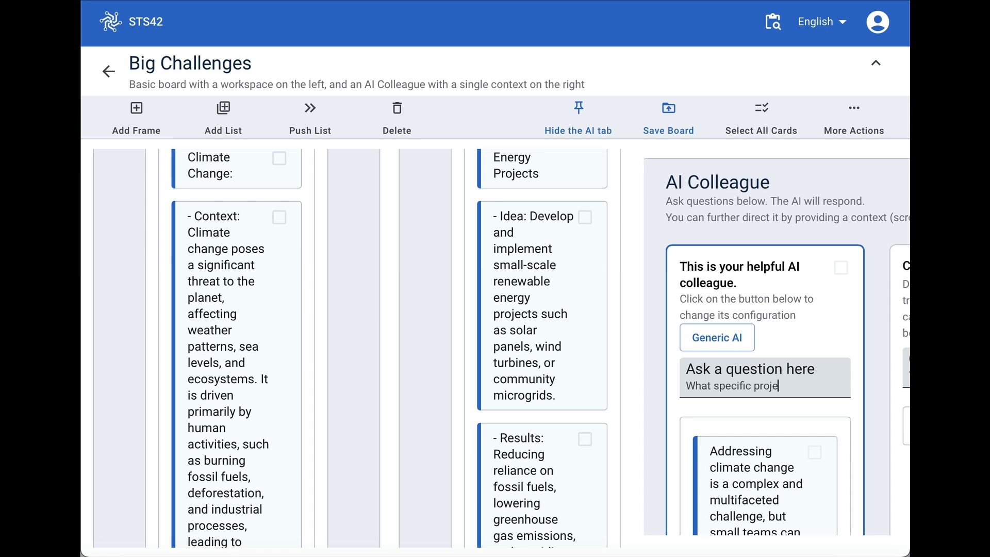
pyautogui.write(' team of 5 people work on')
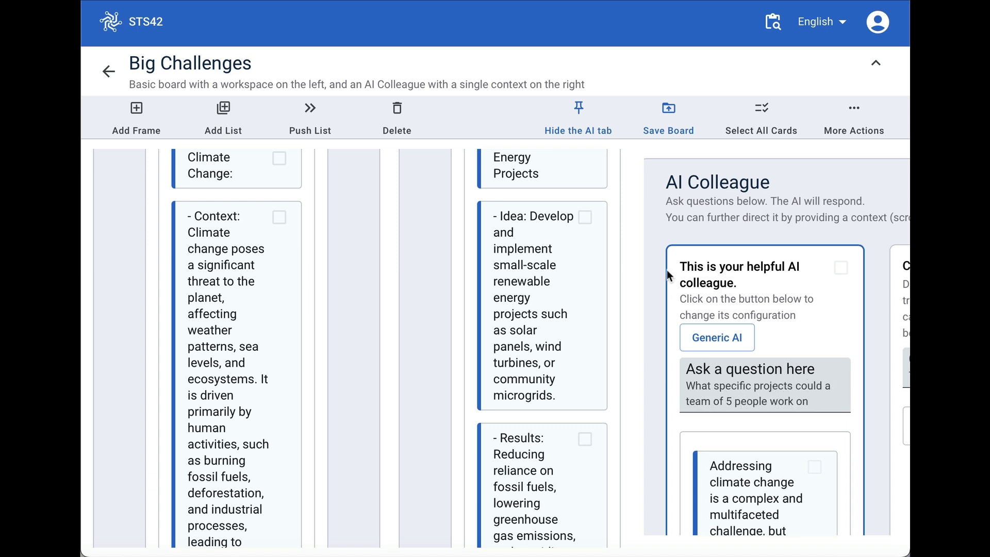
# - Configure the AI colleague to also share the content of the Renewable Energy list, and submit the question
pyautogui.click(702, 337)
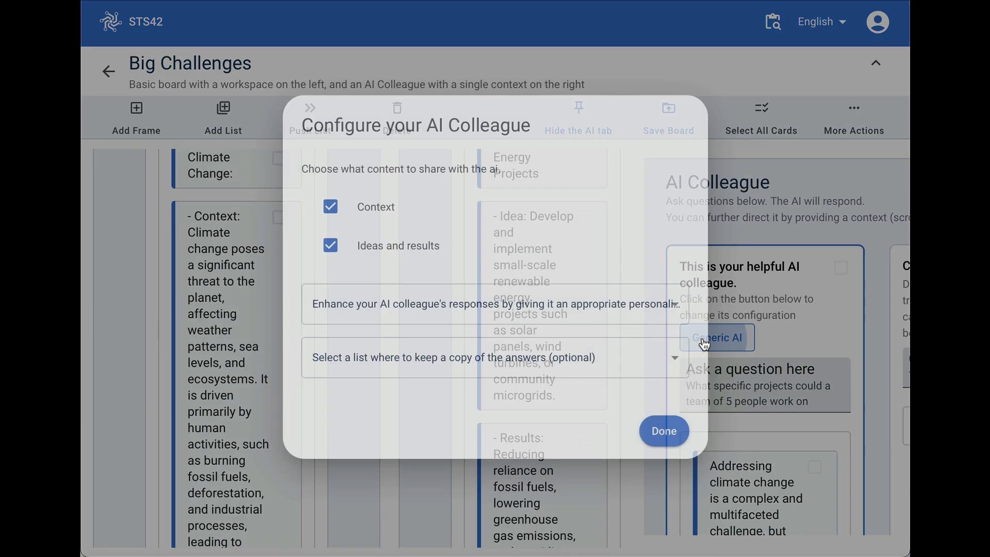
pyautogui.click(330, 265)
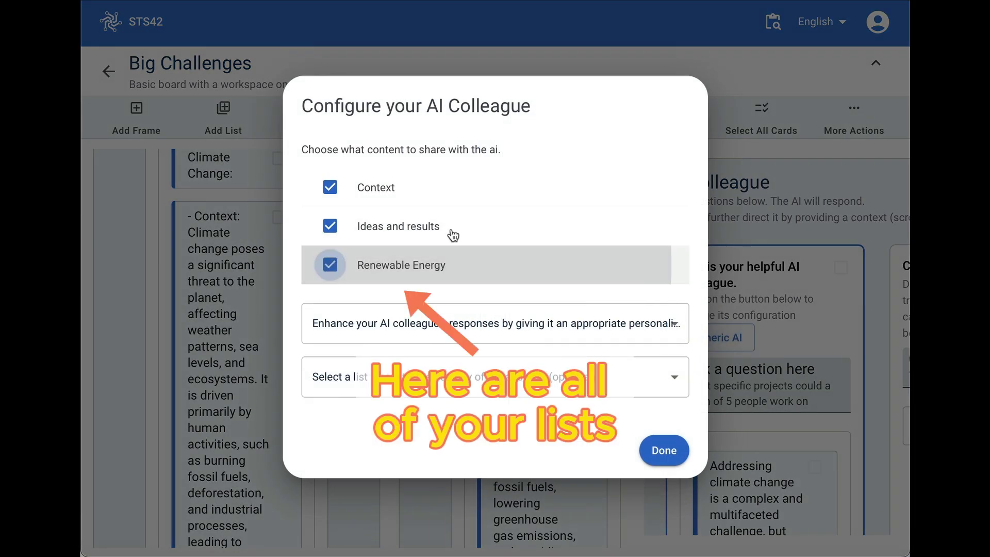
pyautogui.click(664, 451)
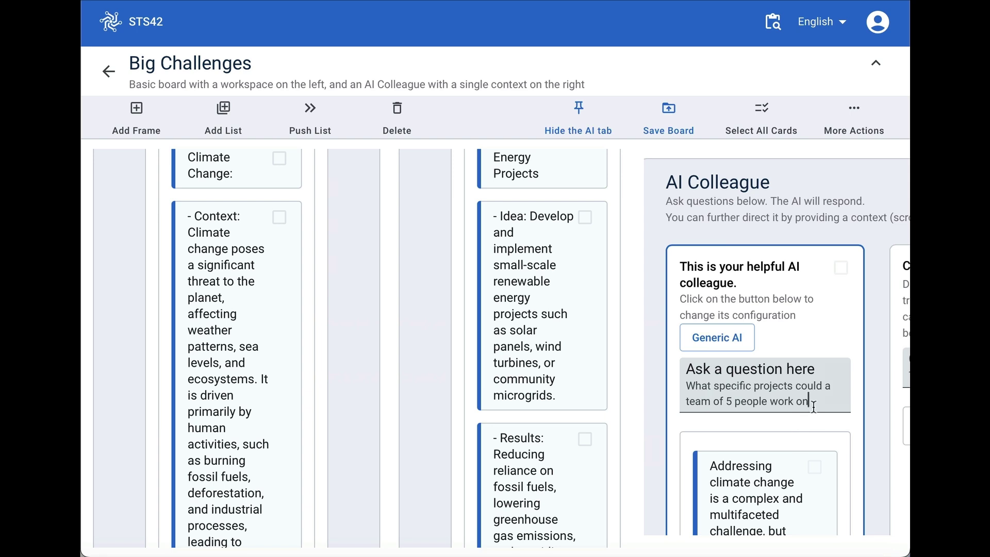
pyautogui.press('Return')
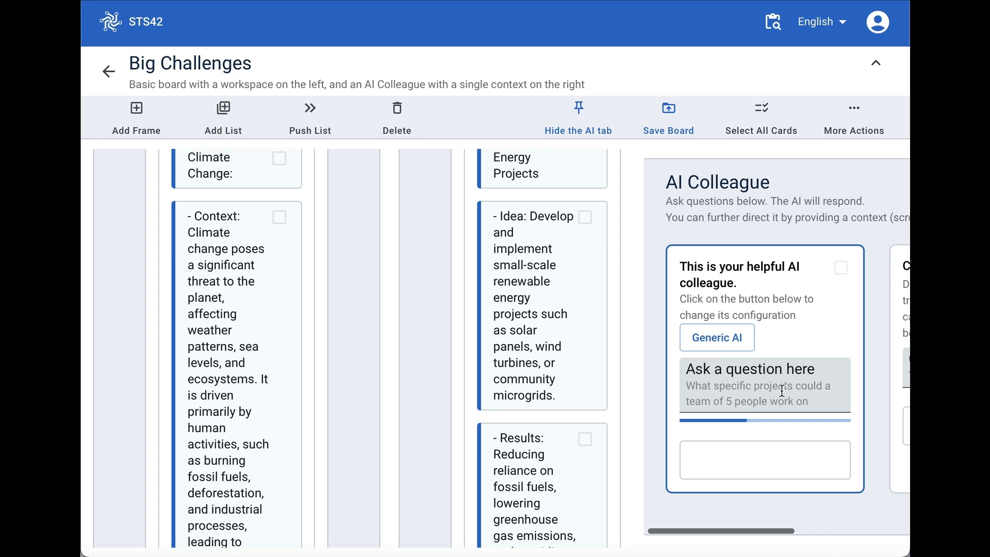
# - Read the AI colleague's answer cards on specific projects a team of five could undertake, including their steps and results
pyautogui.scroll(-5, 782, 391)
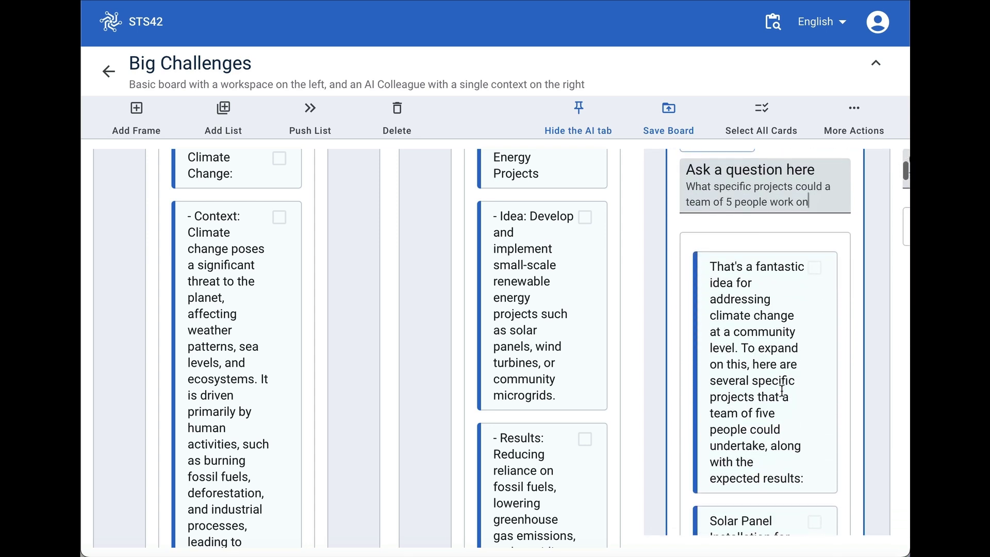
pyautogui.scroll(-3, 782, 391)
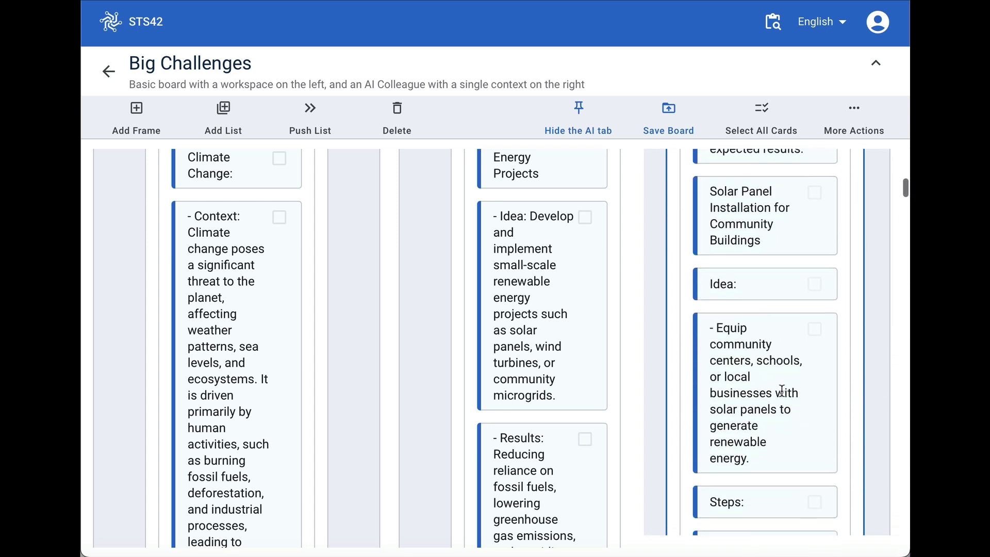
pyautogui.scroll(-2, 782, 405)
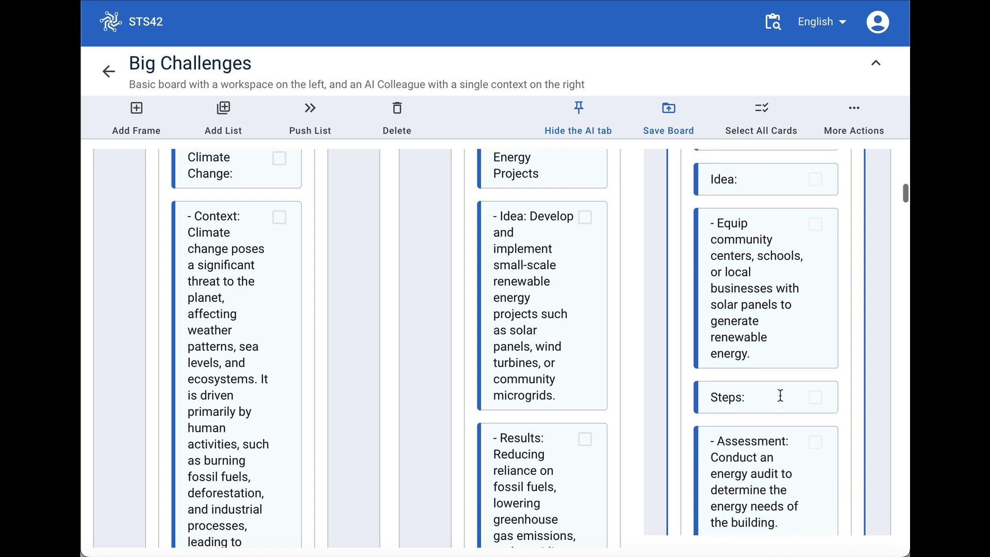
pyautogui.scroll(-10, 781, 395)
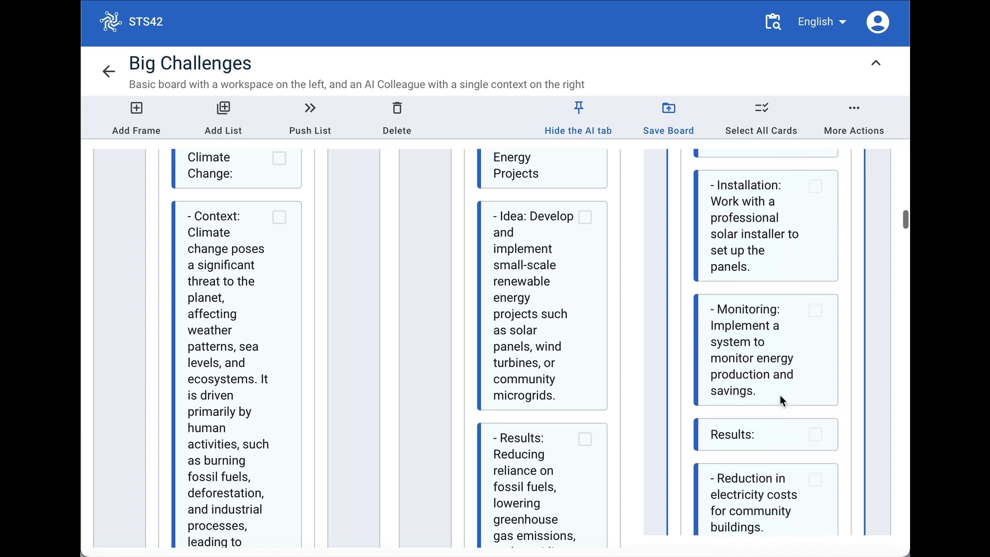
pyautogui.scroll(-10, 781, 398)
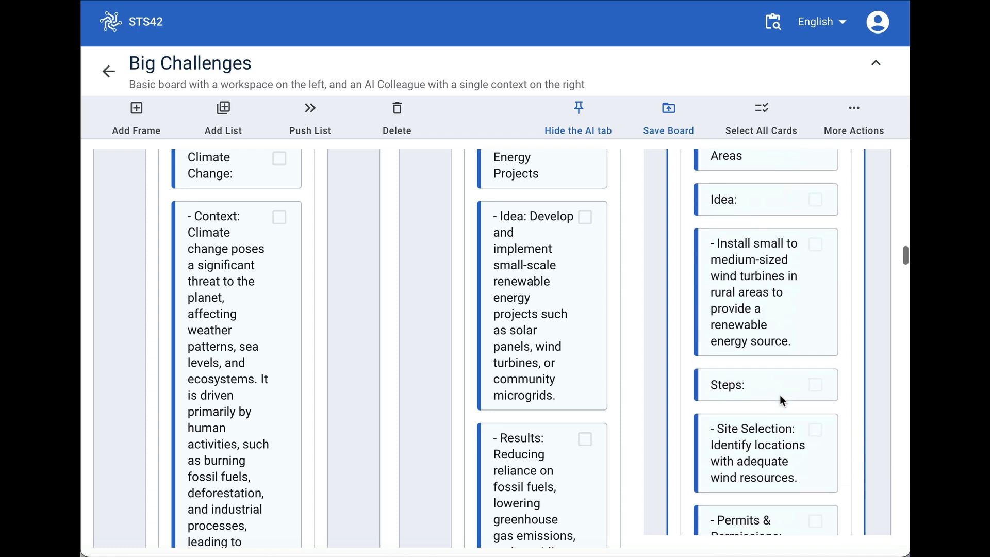
pyautogui.scroll(-1, 774, 394)
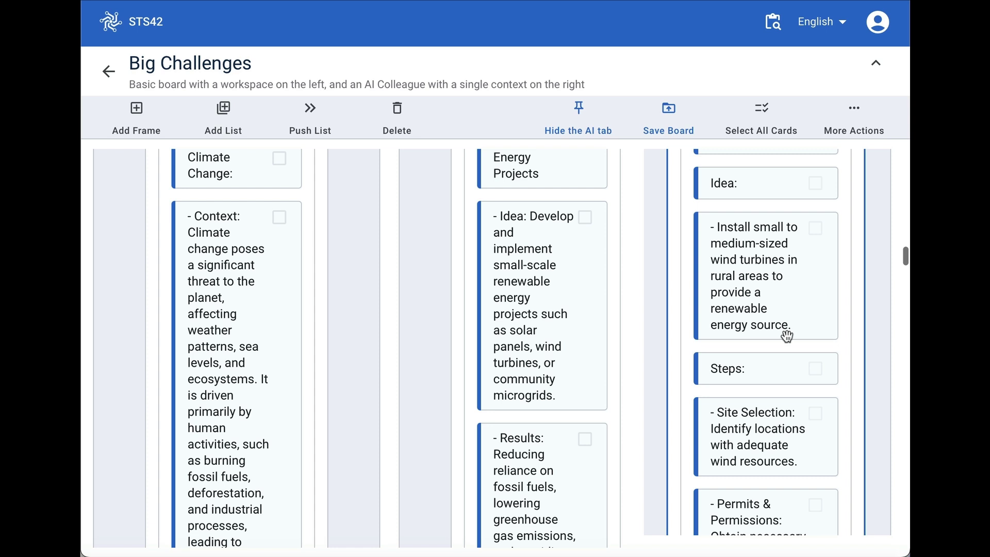
# - Examine the remaining project proposals in the AI answer, from the rural wind turbines through the microgrid and educational campaign to the Renewable Energy Co-op
pyautogui.scroll(-6, 781, 376)
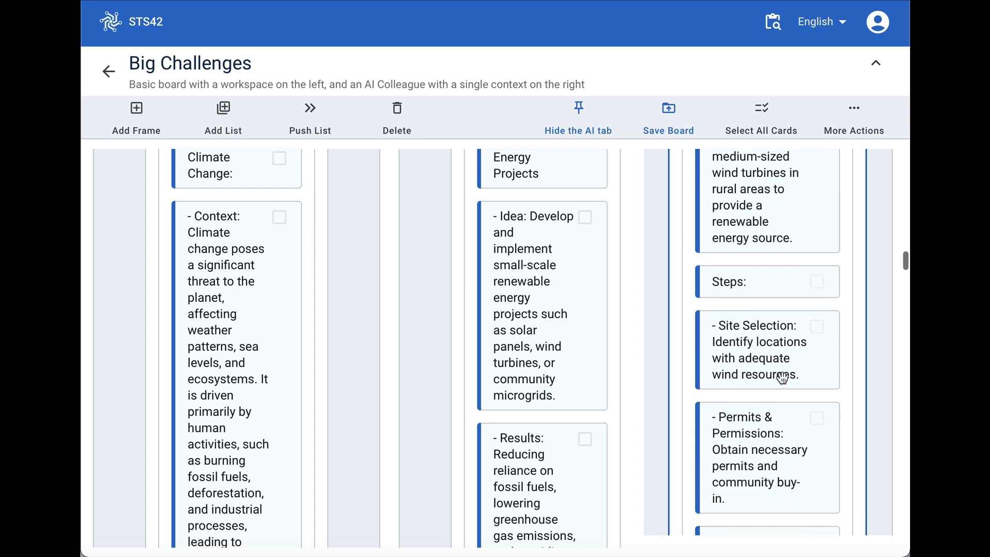
pyautogui.scroll(-20, 783, 378)
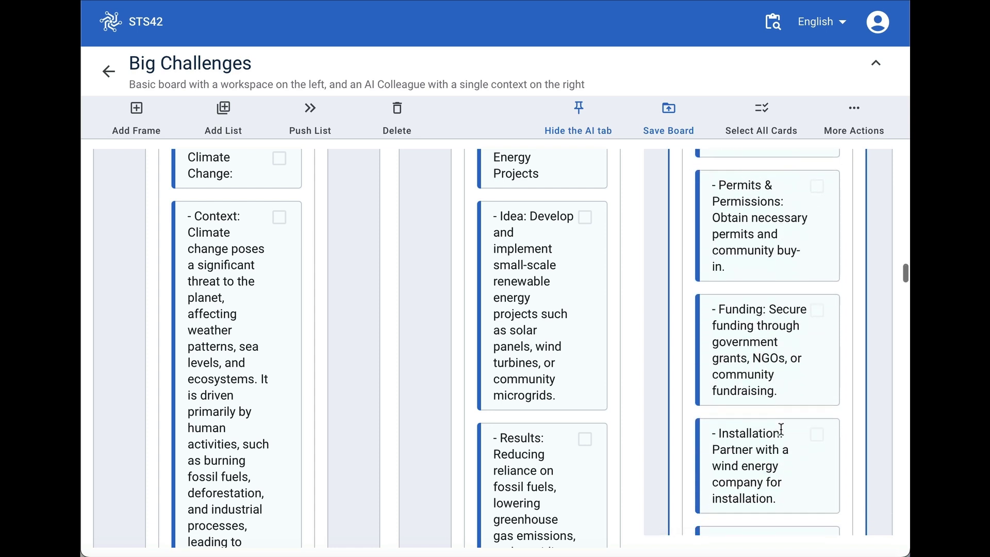
pyautogui.scroll(-13, 782, 429)
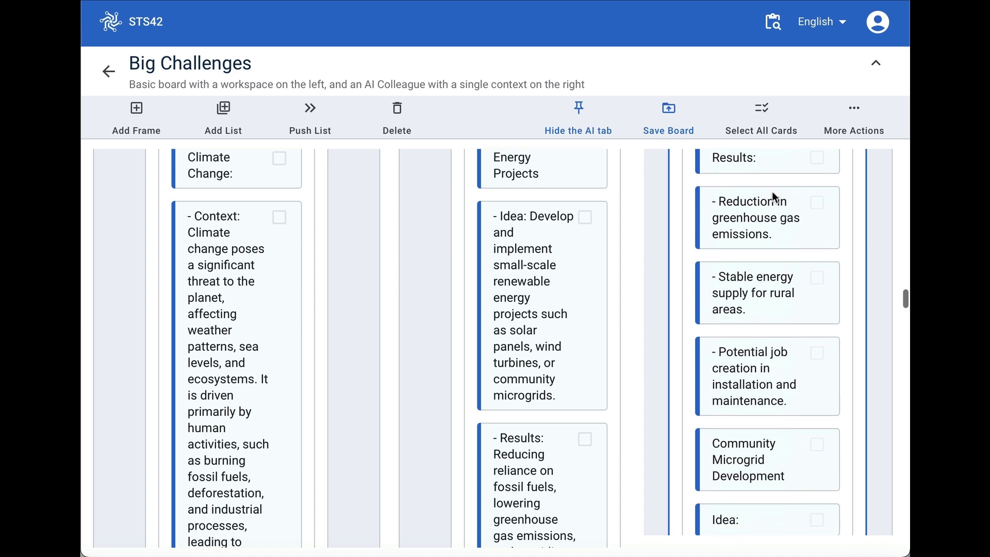
pyautogui.scroll(-20, 772, 330)
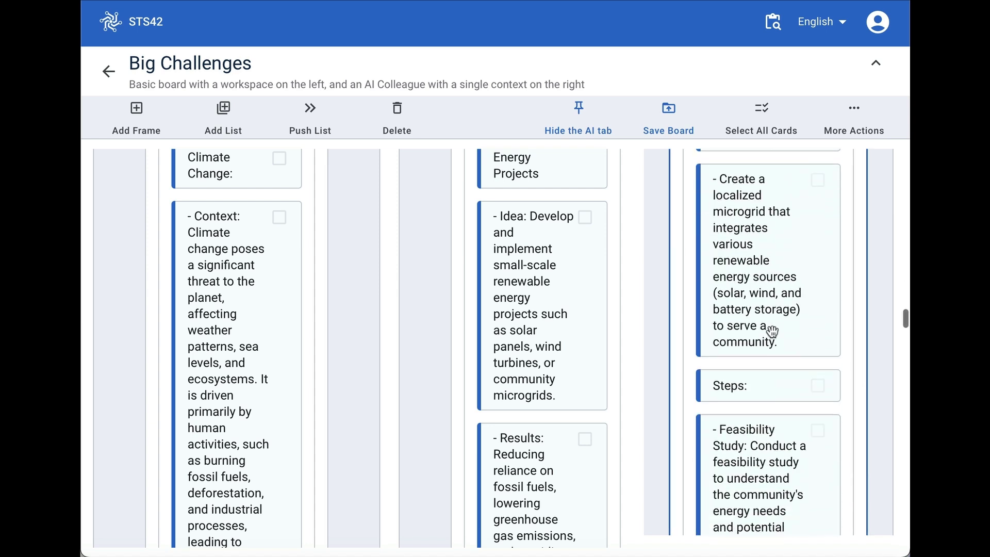
pyautogui.scroll(2, 772, 333)
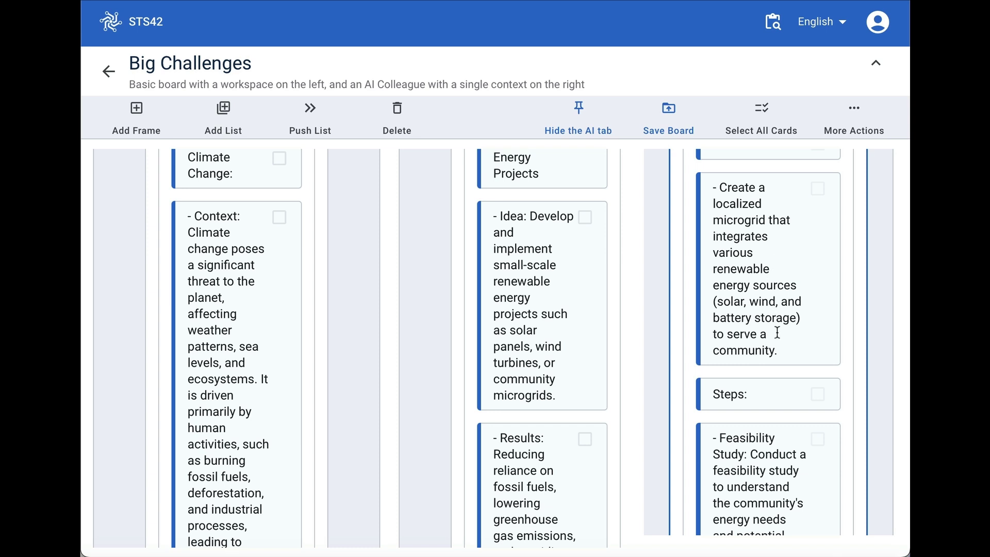
pyautogui.scroll(-5, 756, 380)
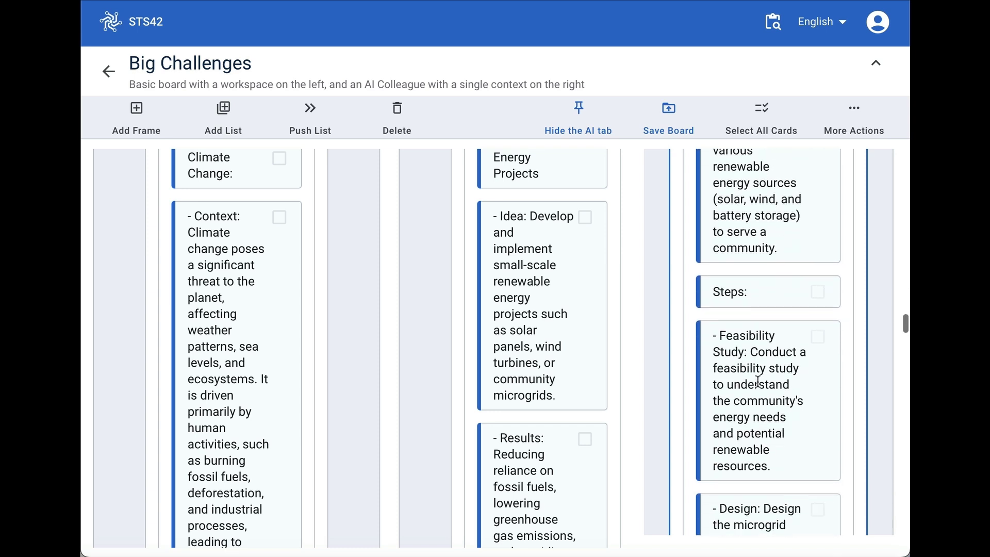
pyautogui.scroll(-5, 758, 381)
pyautogui.scroll(-4, 757, 382)
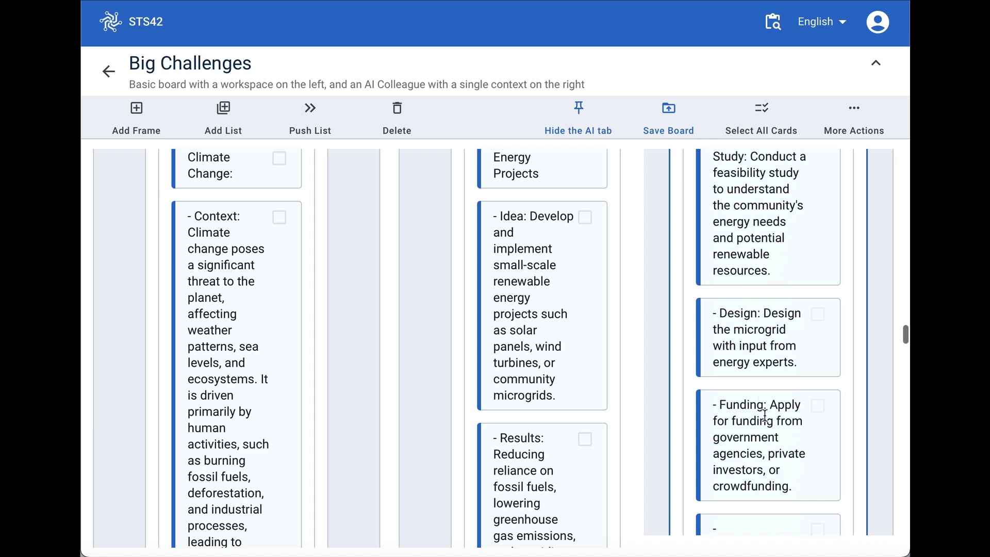
pyautogui.scroll(-10, 765, 415)
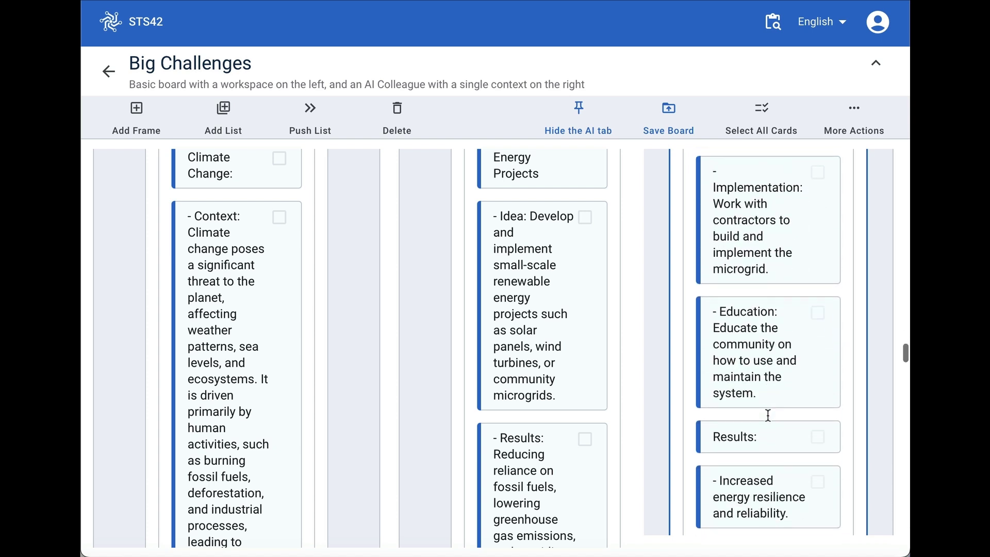
pyautogui.scroll(-8, 767, 415)
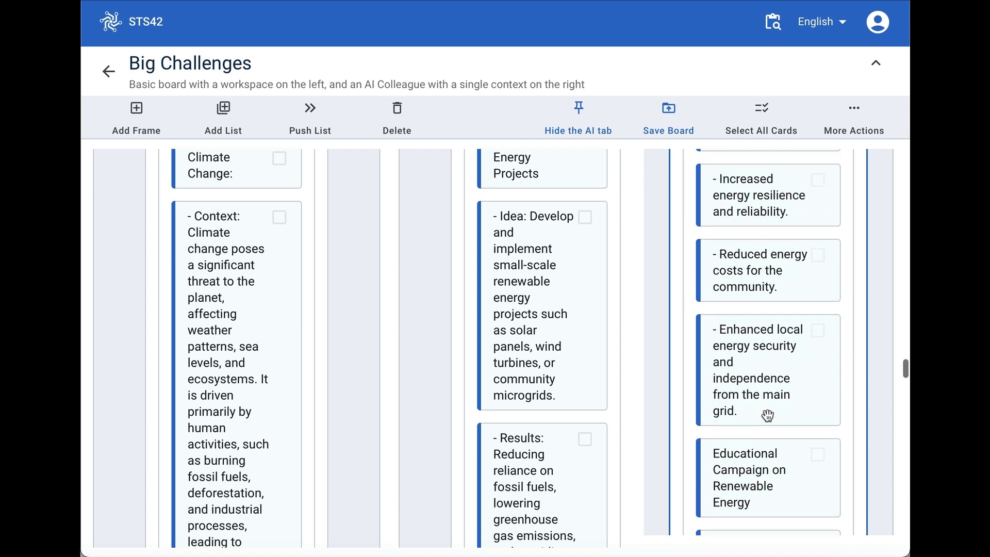
pyautogui.scroll(-5, 781, 374)
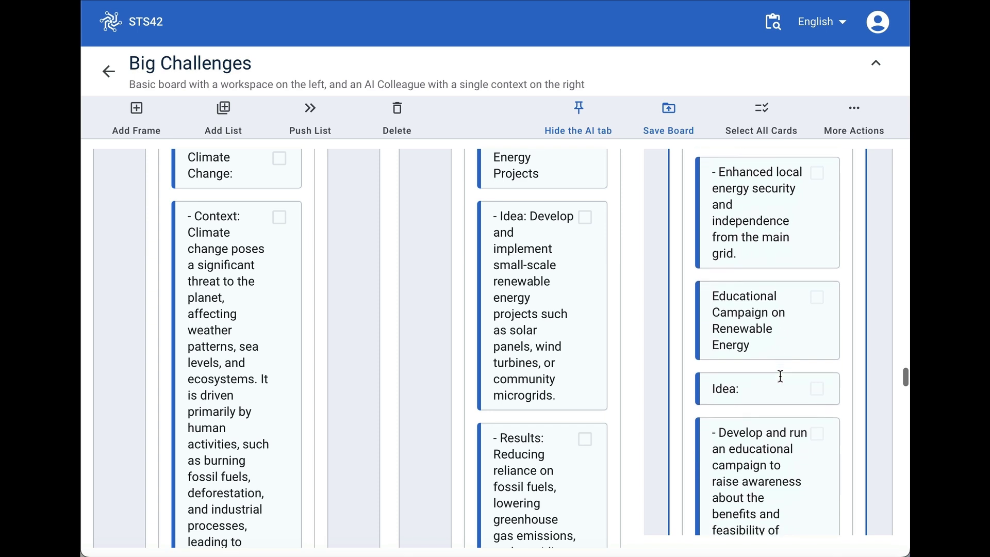
pyautogui.scroll(-6, 780, 382)
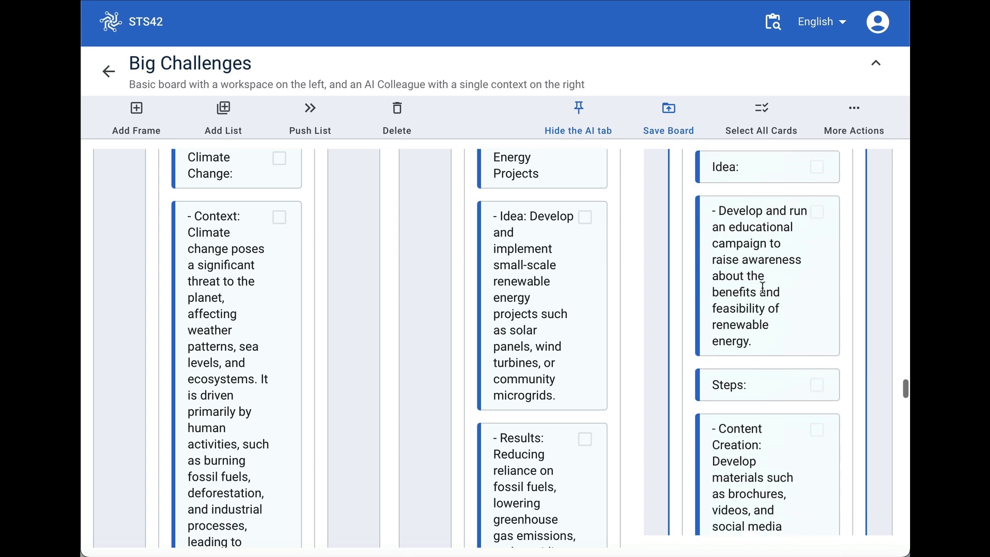
pyautogui.scroll(-15, 767, 340)
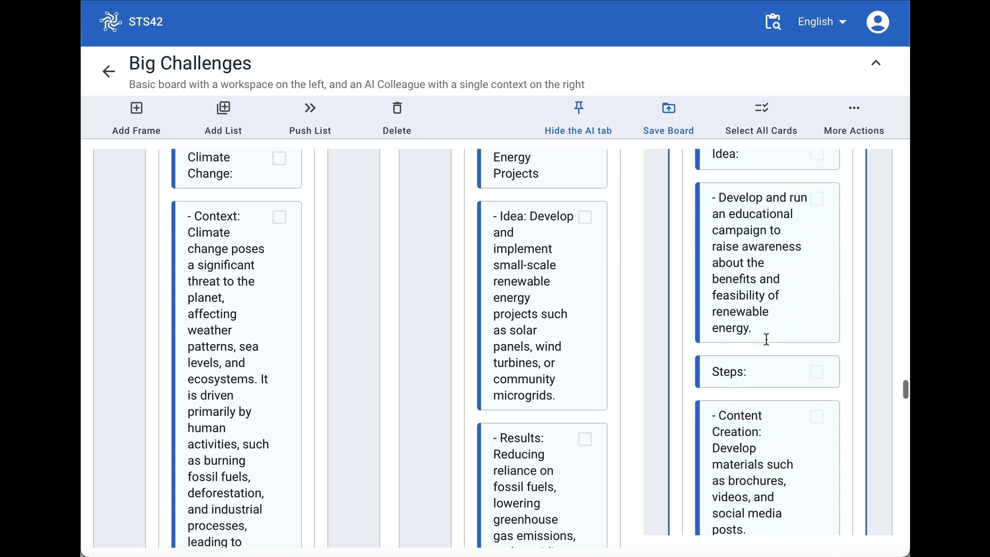
pyautogui.scroll(-10, 767, 340)
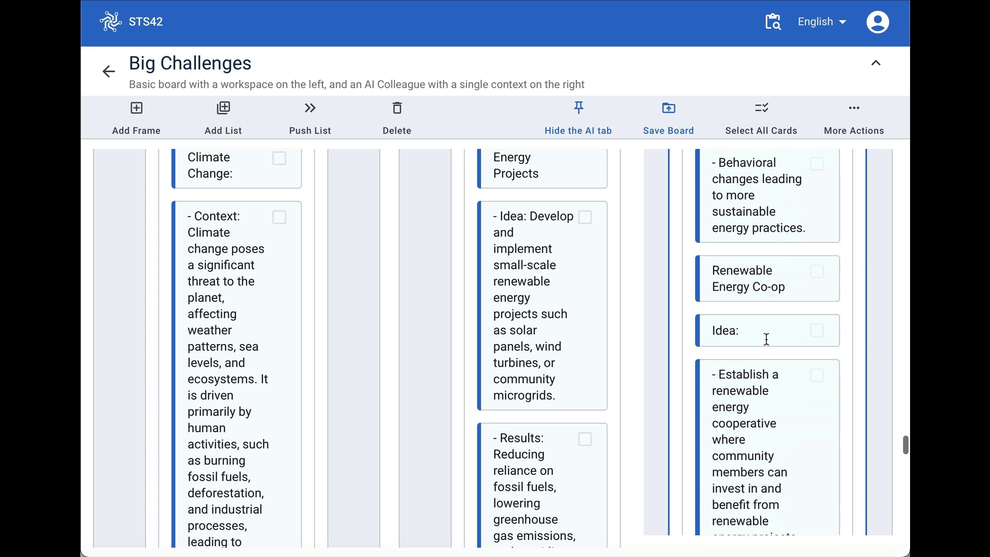
pyautogui.scroll(1, 767, 340)
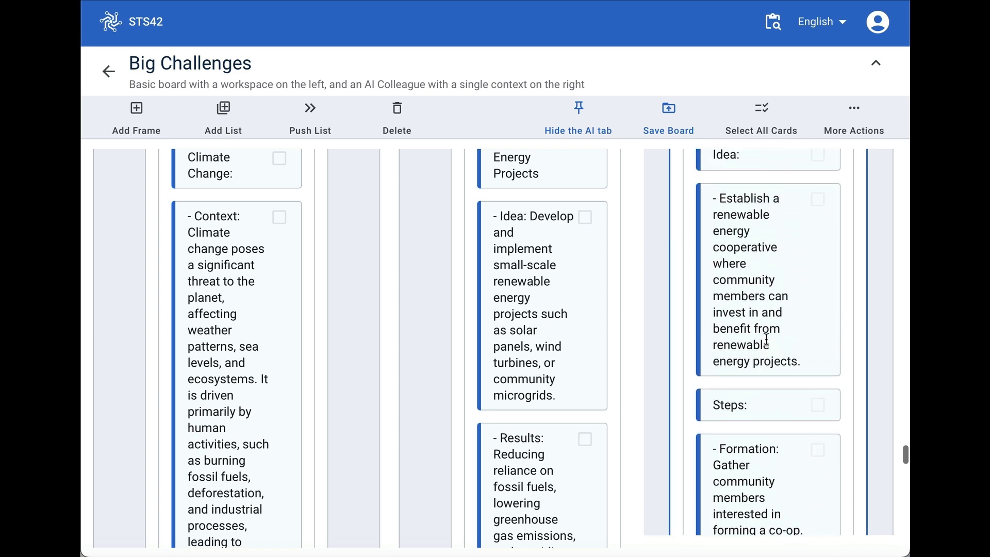
pyautogui.scroll(-1, 767, 340)
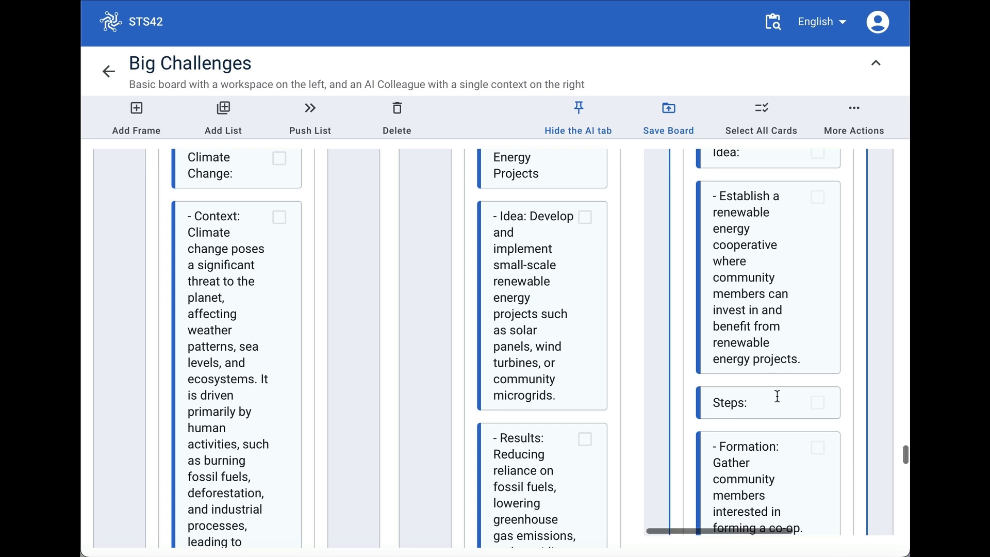
# - Add a new frame to the right of the Renewable Energy frame in the workspace
pyautogui.hscroll(1, 605, 406)
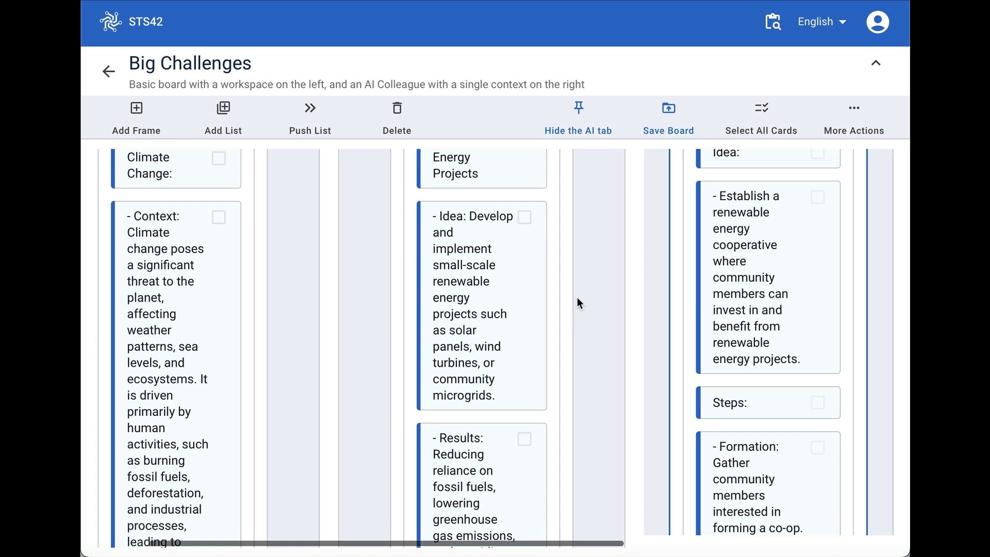
pyautogui.click(577, 298)
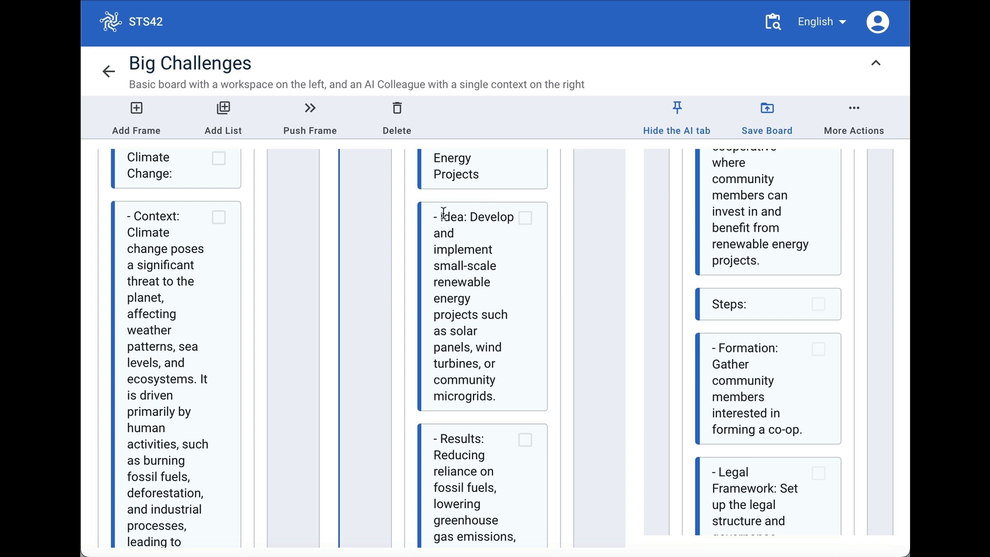
pyautogui.click(135, 111)
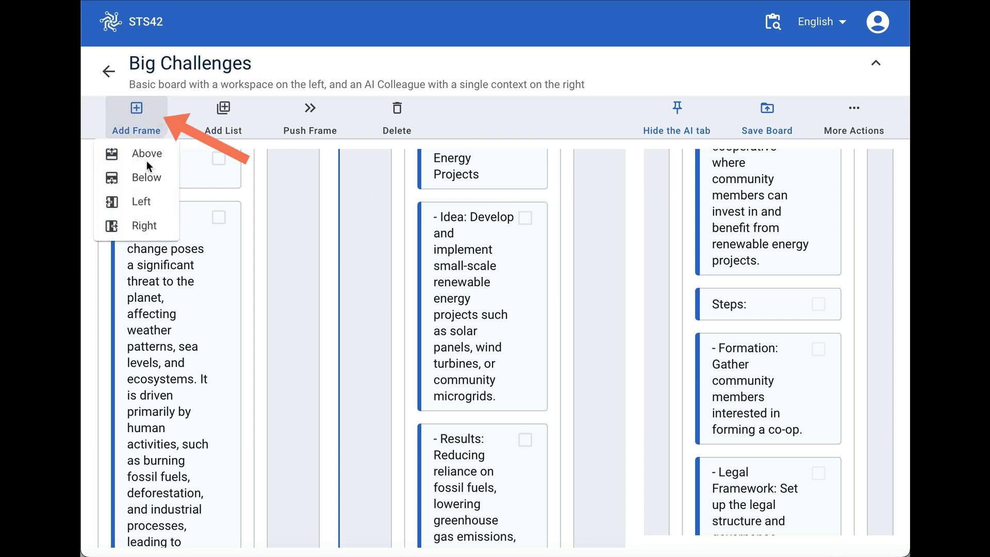
pyautogui.click(140, 226)
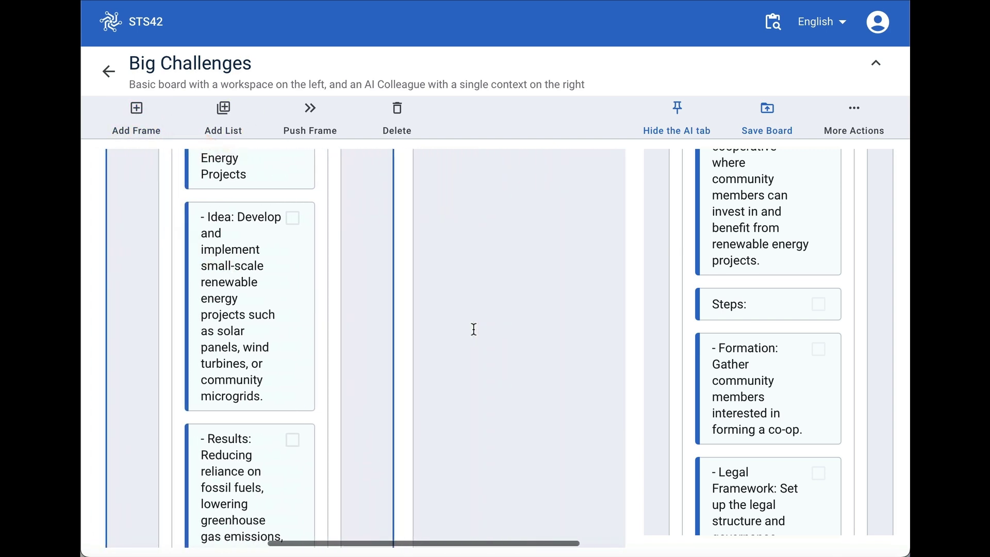
pyautogui.scroll(-1, 750, 407)
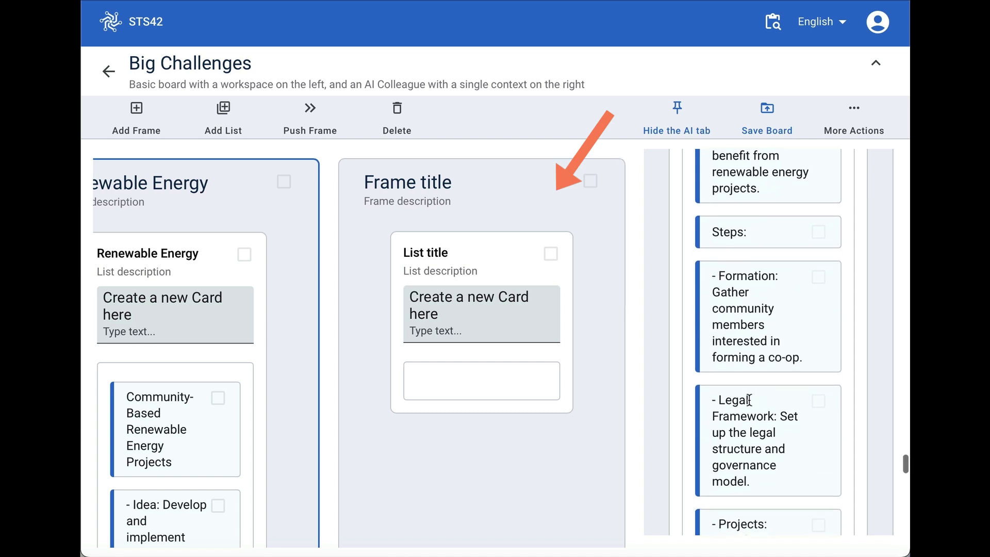
# - Select the Renewable Energy Co-op's idea card, its "Steps:" heading and all step cards from Formation through Benefits Distribution
pyautogui.scroll(3, 751, 402)
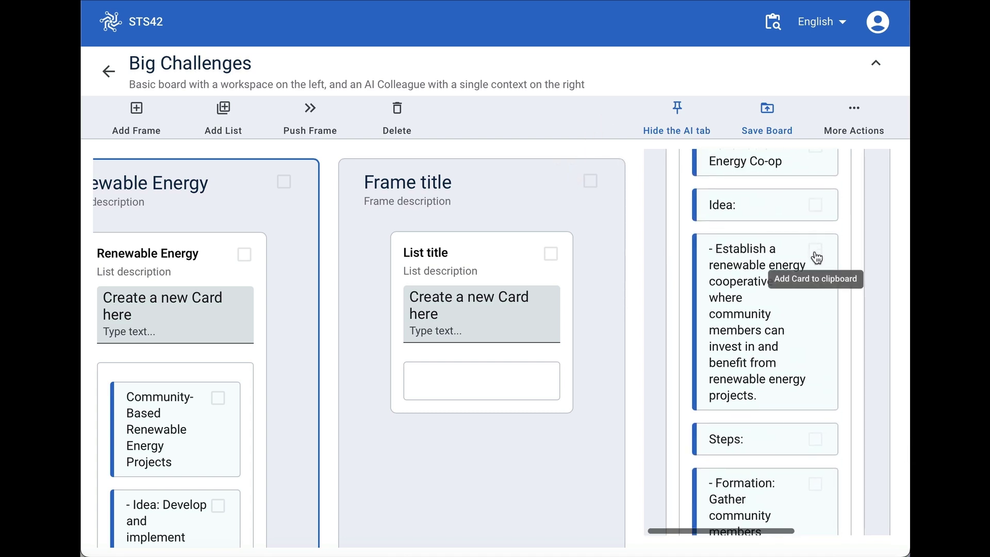
pyautogui.click(817, 253)
pyautogui.click(815, 439)
pyautogui.scroll(-2, 814, 441)
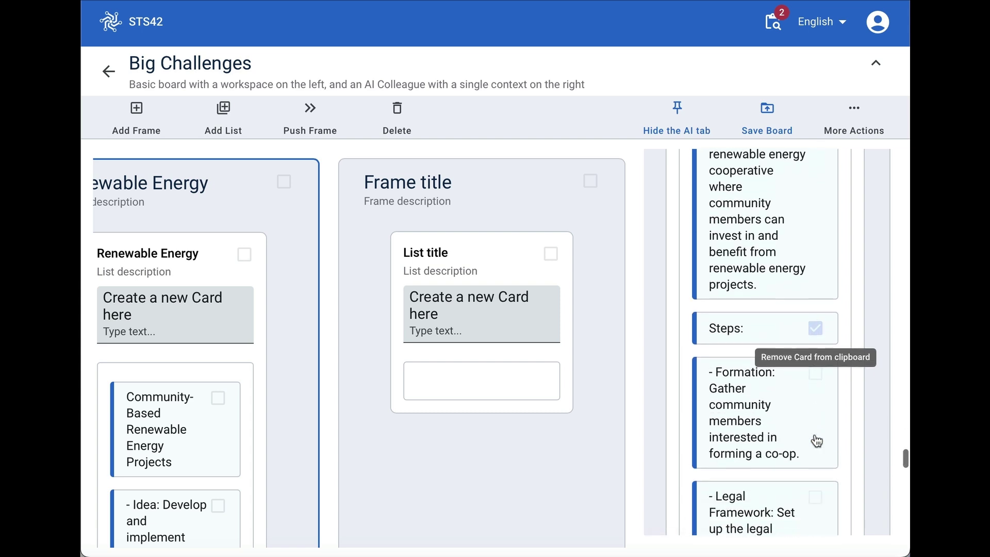
pyautogui.click(815, 375)
pyautogui.scroll(-2, 808, 452)
pyautogui.scroll(-1, 806, 453)
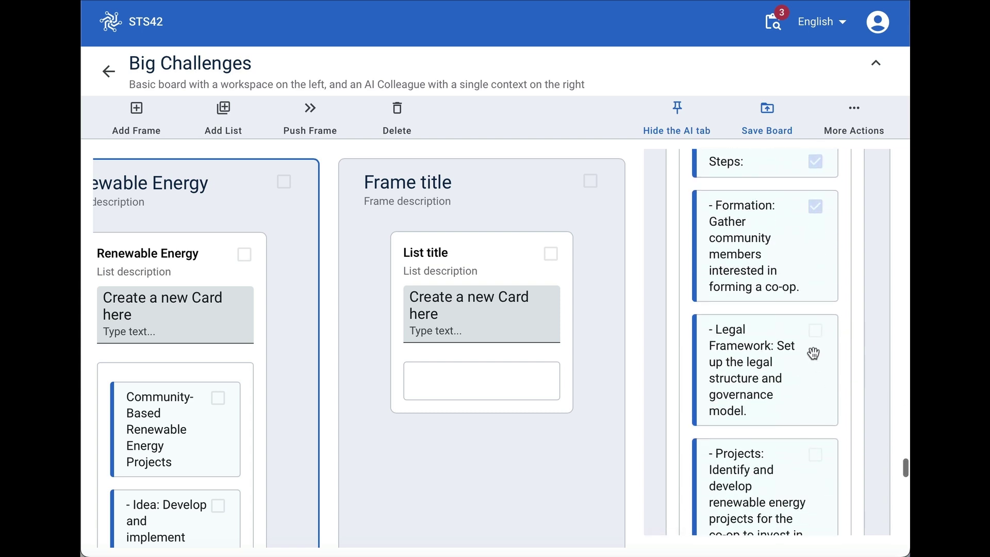
pyautogui.click(816, 333)
pyautogui.click(815, 461)
pyautogui.scroll(-4, 814, 454)
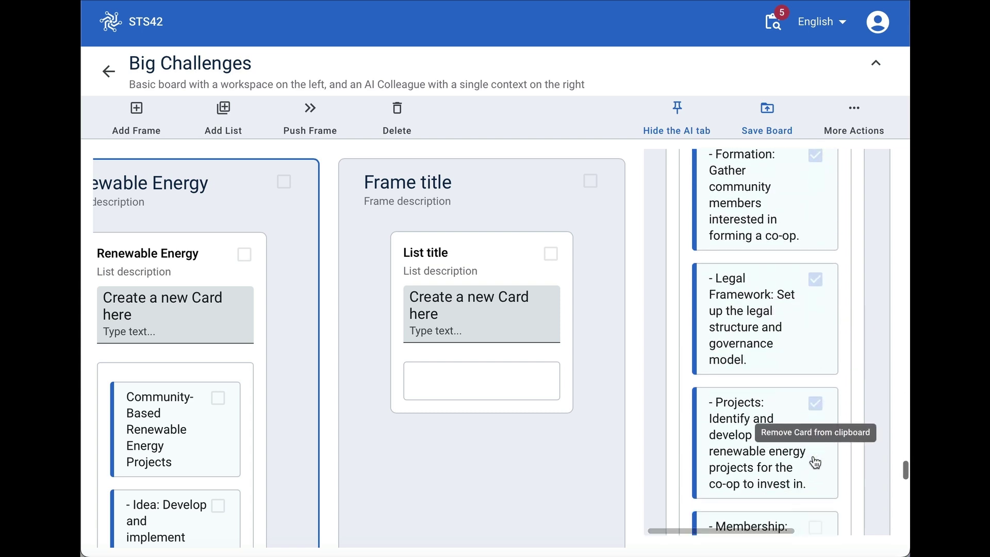
pyautogui.click(815, 373)
pyautogui.scroll(-2, 802, 454)
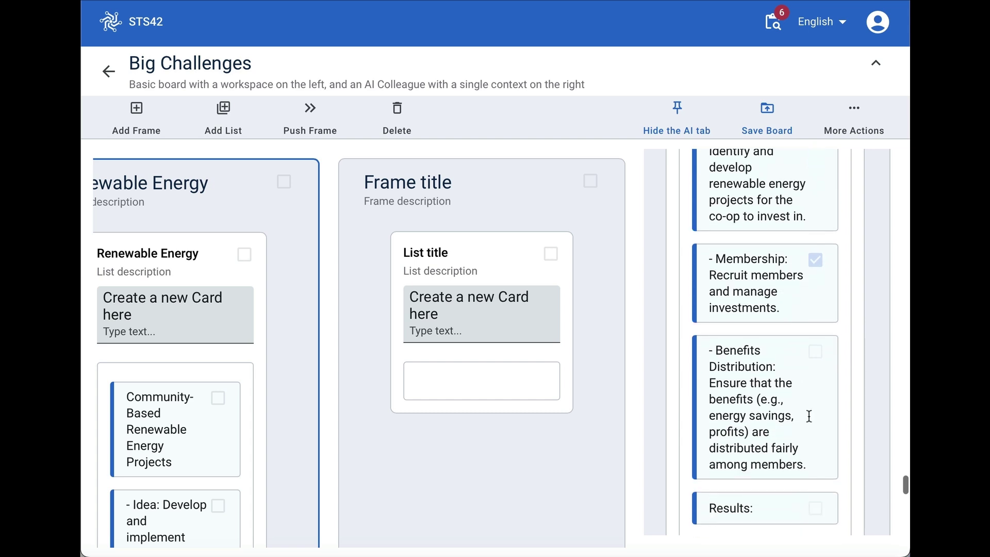
pyautogui.click(814, 351)
pyautogui.scroll(-3, 802, 438)
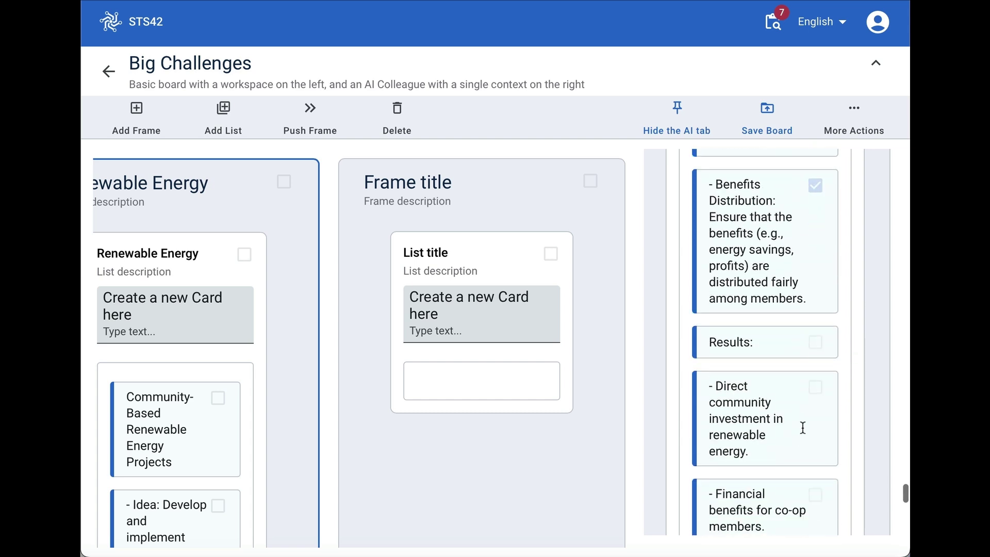
# - Add the co-op's "Results:" heading and its three result cards to the selection, leaving out the closing summary card
pyautogui.click(815, 343)
pyautogui.click(815, 388)
pyautogui.scroll(-4, 800, 464)
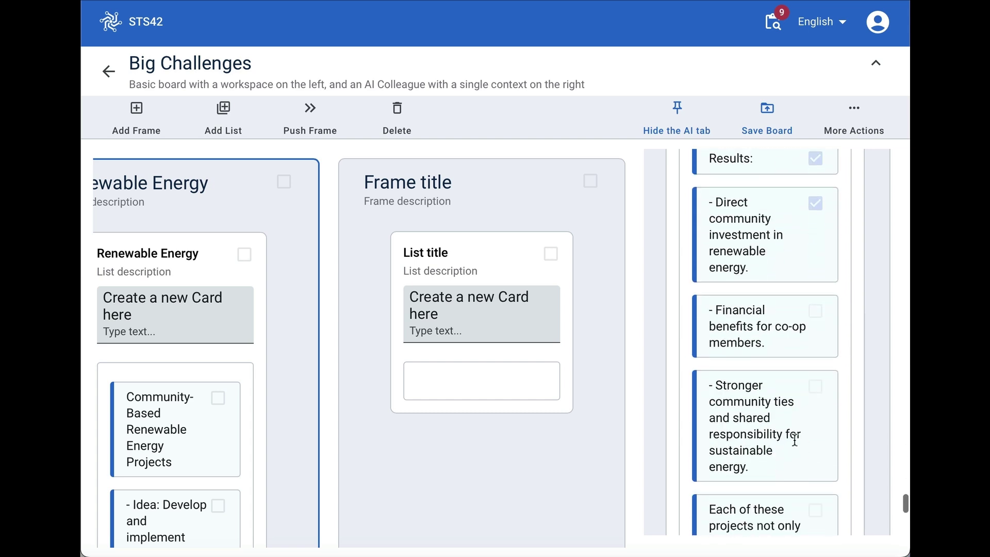
pyautogui.click(815, 311)
pyautogui.click(815, 390)
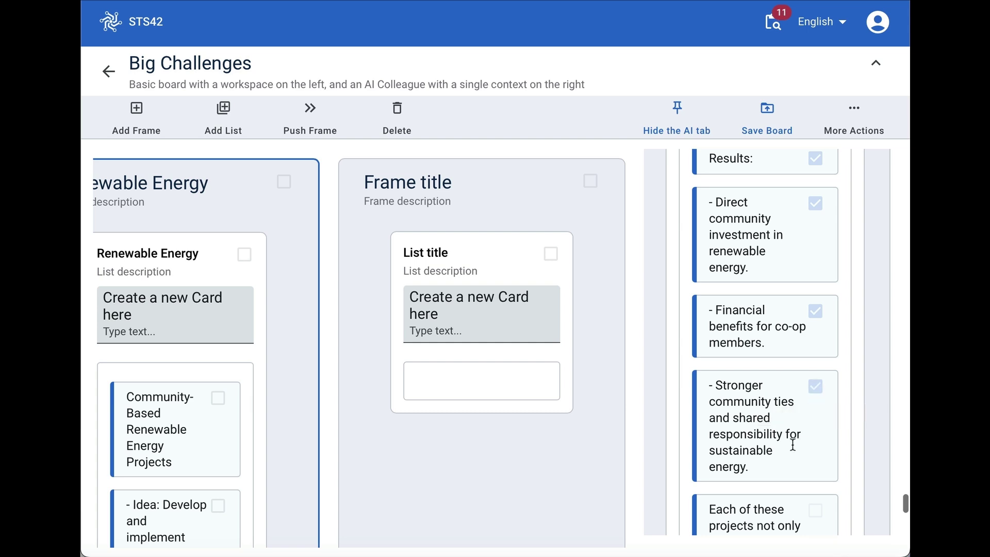
pyautogui.scroll(-4, 808, 371)
pyautogui.scroll(-4, 805, 361)
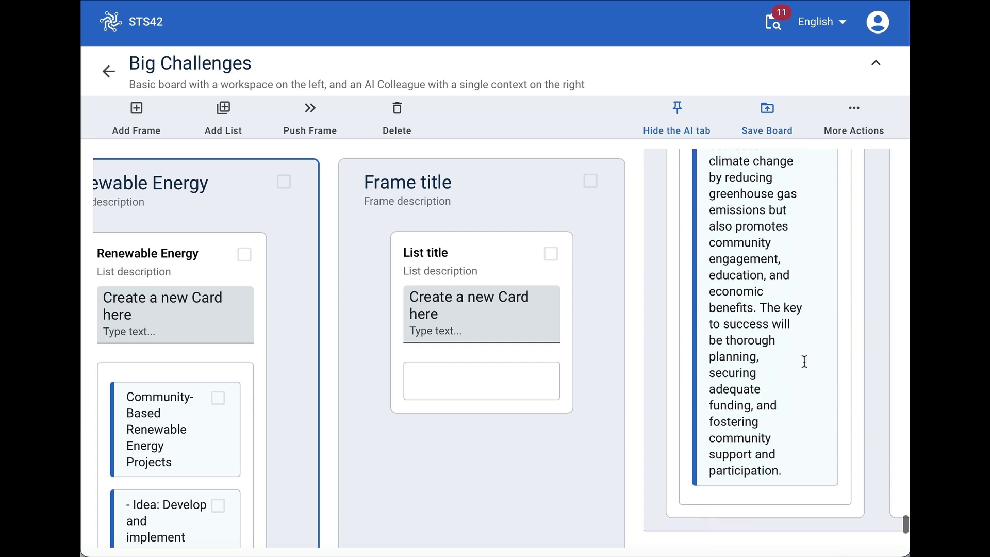
pyautogui.scroll(3, 805, 362)
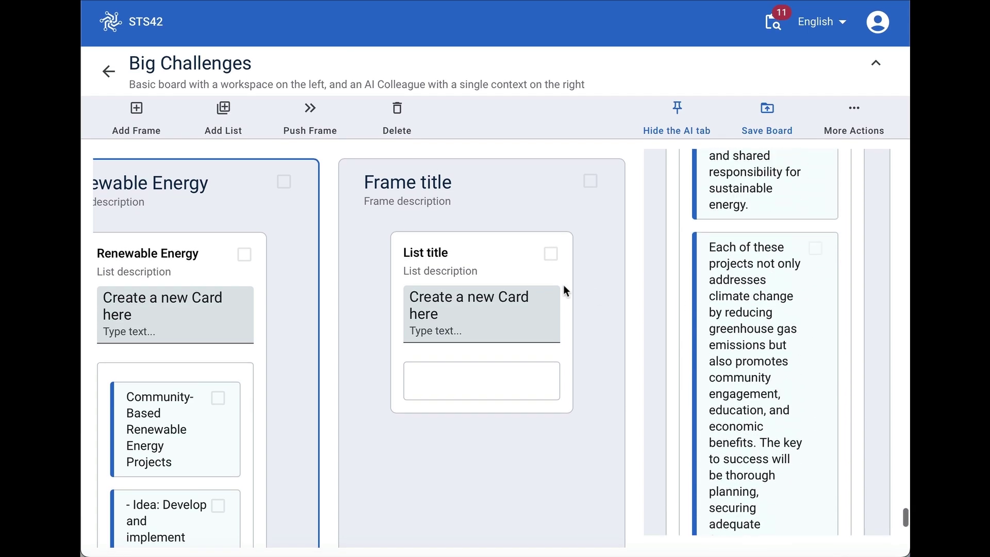
# - Move the selected co-op cards into the new frame's empty list with Cut and Paste
pyautogui.click(487, 264)
pyautogui.click(407, 115)
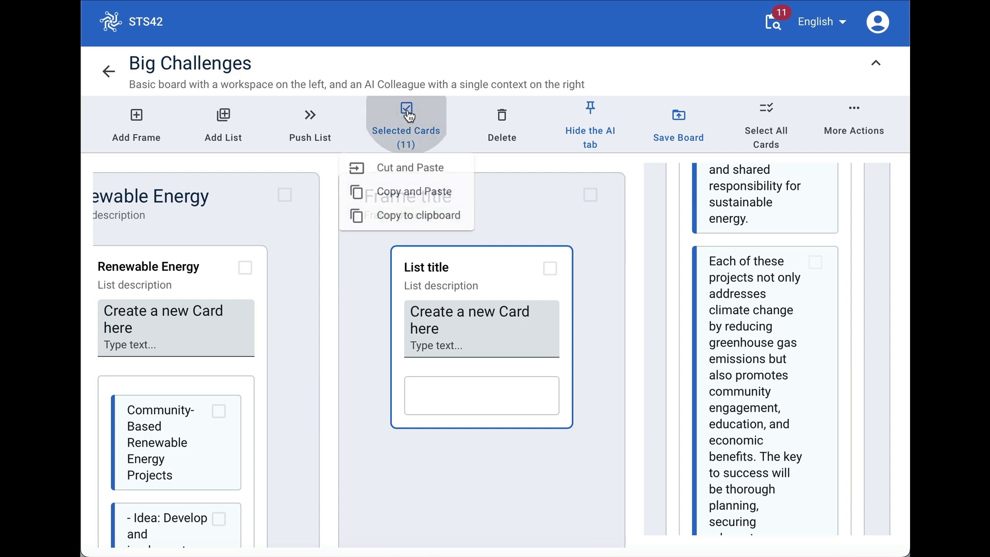
pyautogui.click(415, 168)
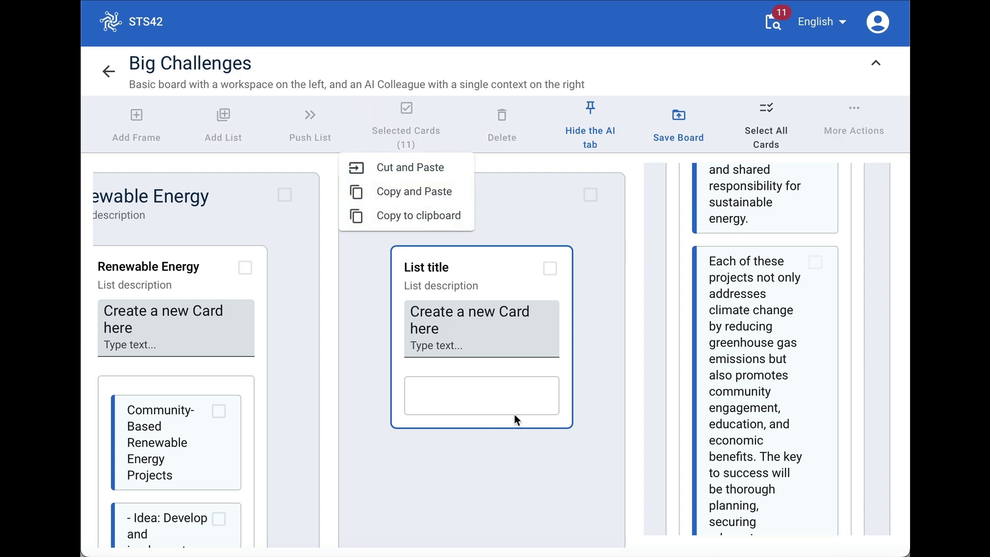
# - Title the new list "renewable energy cooperative", copying the phrase from its first card
pyautogui.moveTo(497, 445); pyautogui.dragTo(433, 415)
pyautogui.hotkey('ctrl', 'c')
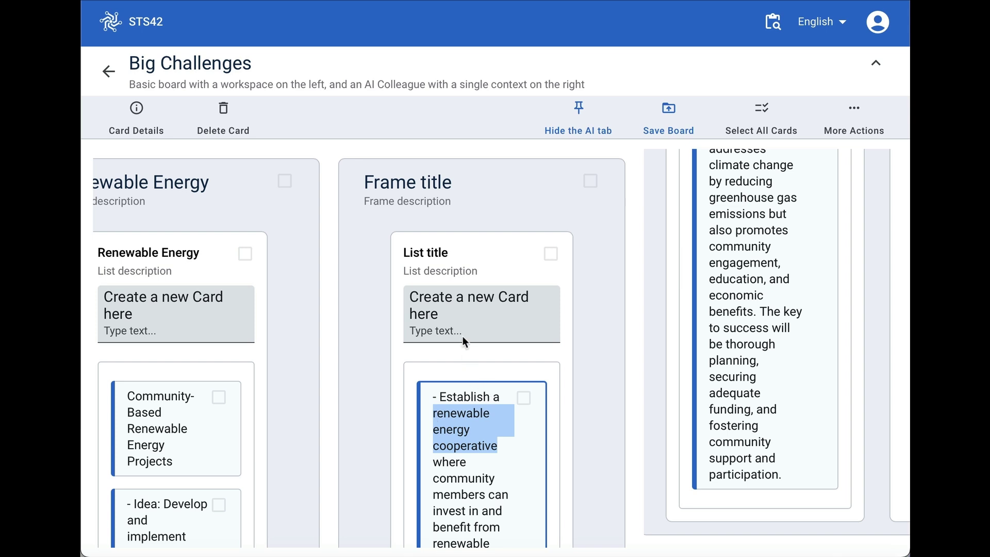
pyautogui.click(461, 256)
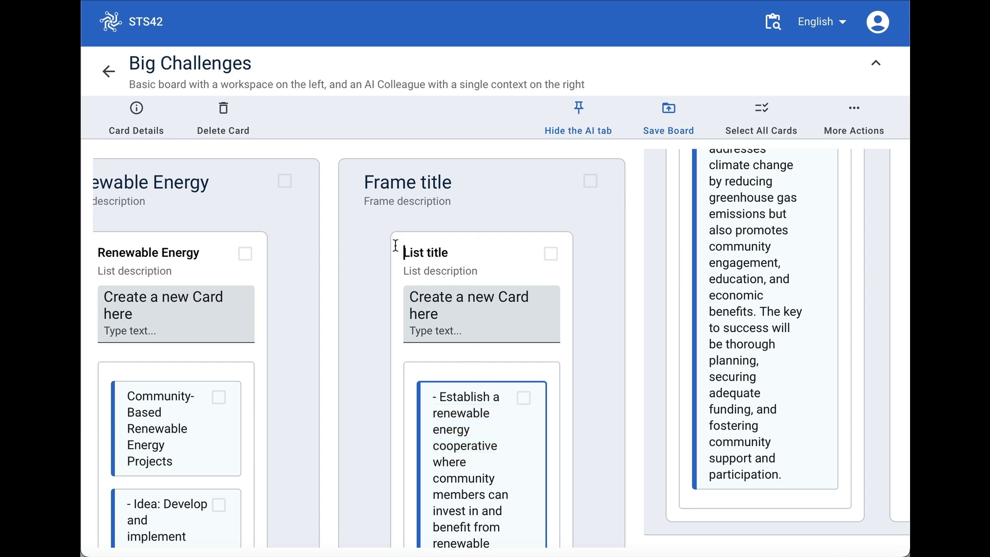
pyautogui.hotkey('ctrl', 'a')
pyautogui.hotkey('ctrl', 'v')
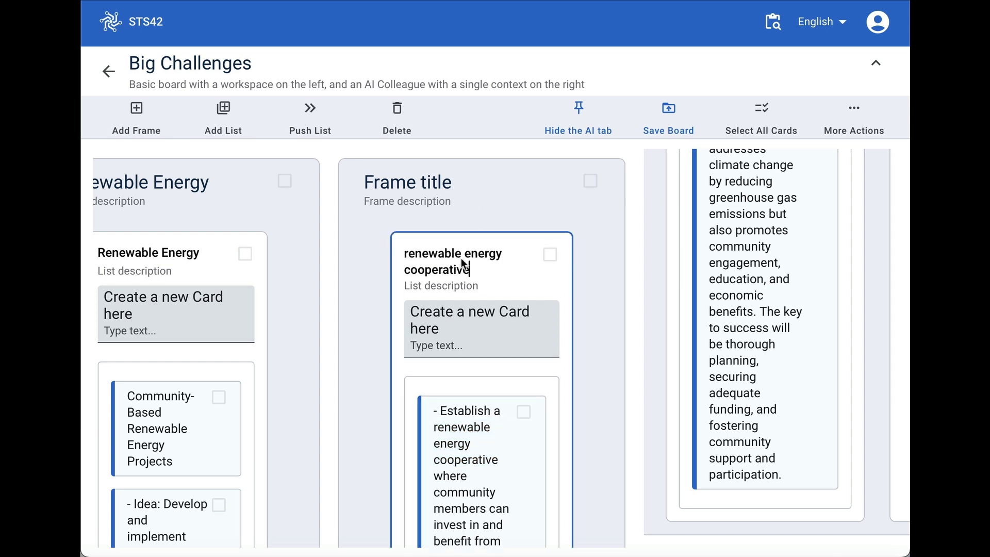
# - Capitalize the first letter of the new list's title so it reads "Renewable energy cooperative"
pyautogui.click(409, 253)
pyautogui.press('BackSpace')
pyautogui.write('R')
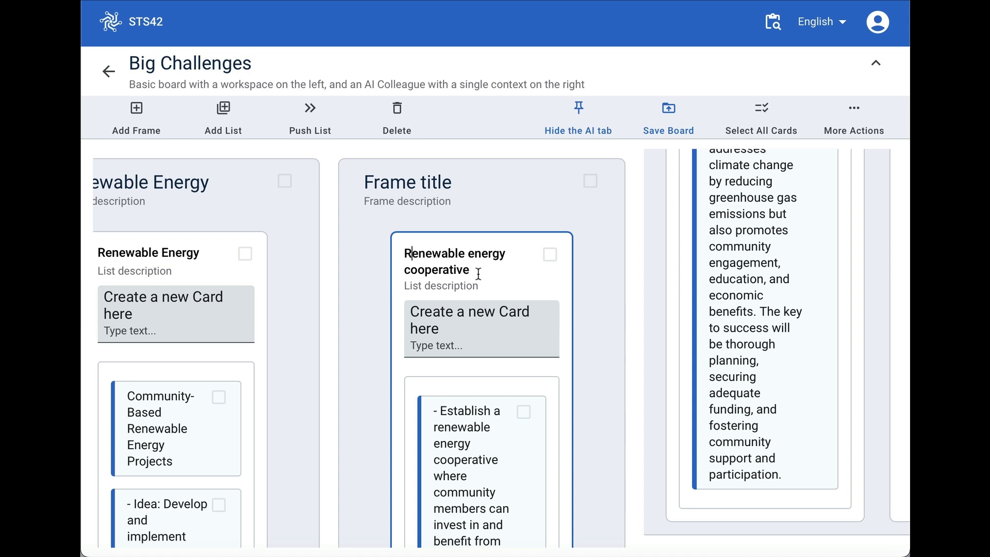
# - Replace the new frame's placeholder title with the word "cooperative" copied from its list title, removing the lowercase first letter
pyautogui.press('BackSpace')
pyautogui.moveTo(479, 274); pyautogui.dragTo(377, 272)
pyautogui.hotkey('ctrl', 'c')
pyautogui.click(366, 183)
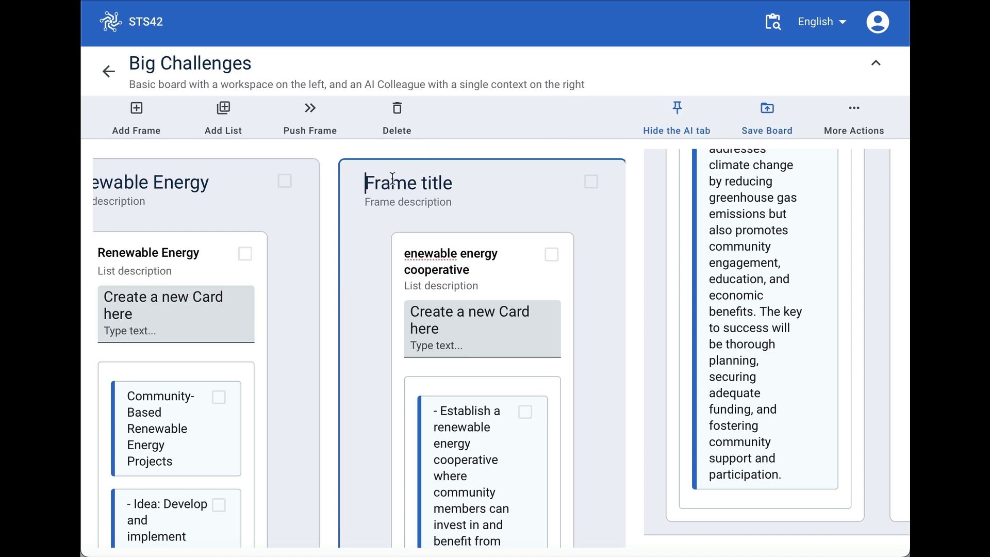
pyautogui.hotkey('ctrl', 'a')
pyautogui.hotkey('ctrl', 'v')
pyautogui.press('BackSpace')
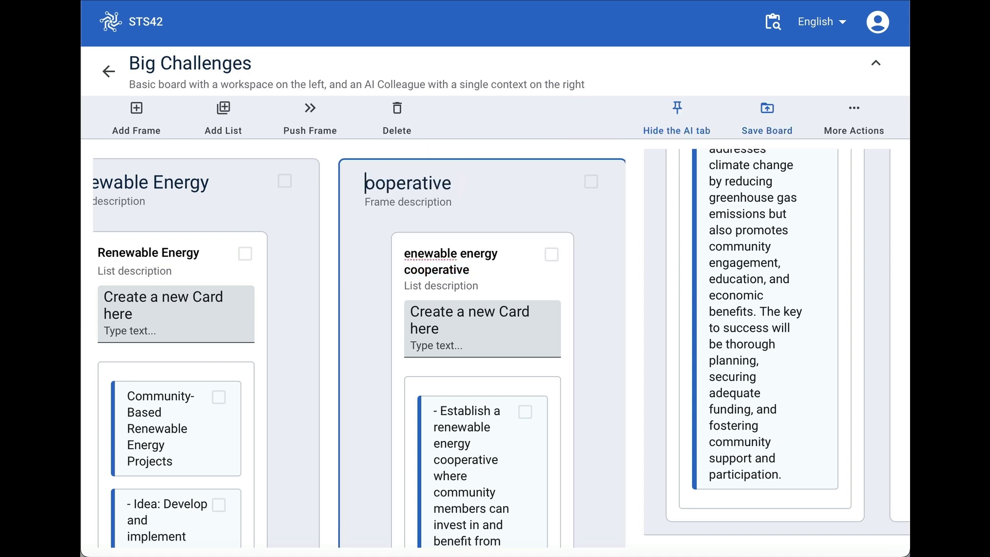
pyautogui.write('C')
pyautogui.press('BackSpace')
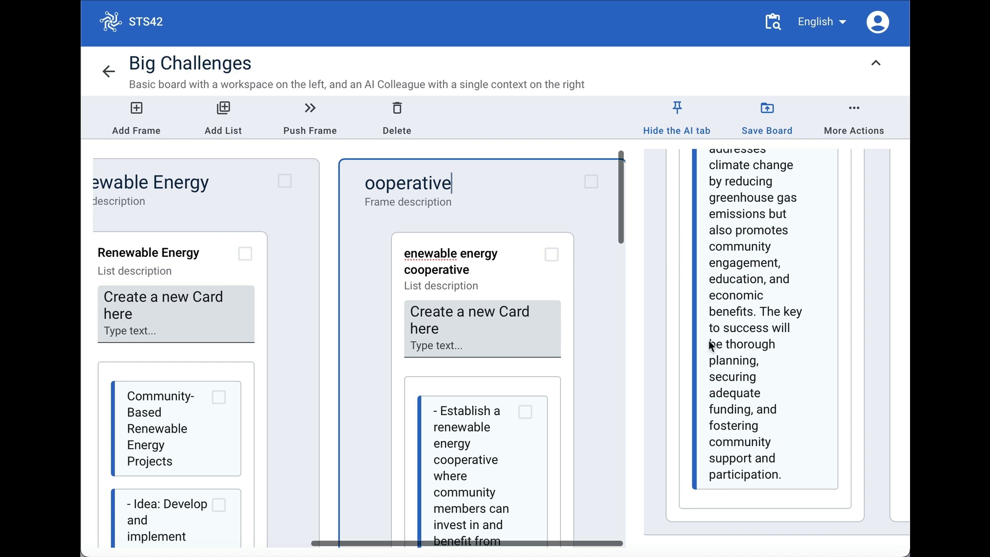
# - Restore the missing capitals so the list title reads "Renewable energy cooperative" and the frame title reads "Cooperative"
pyautogui.click(405, 253)
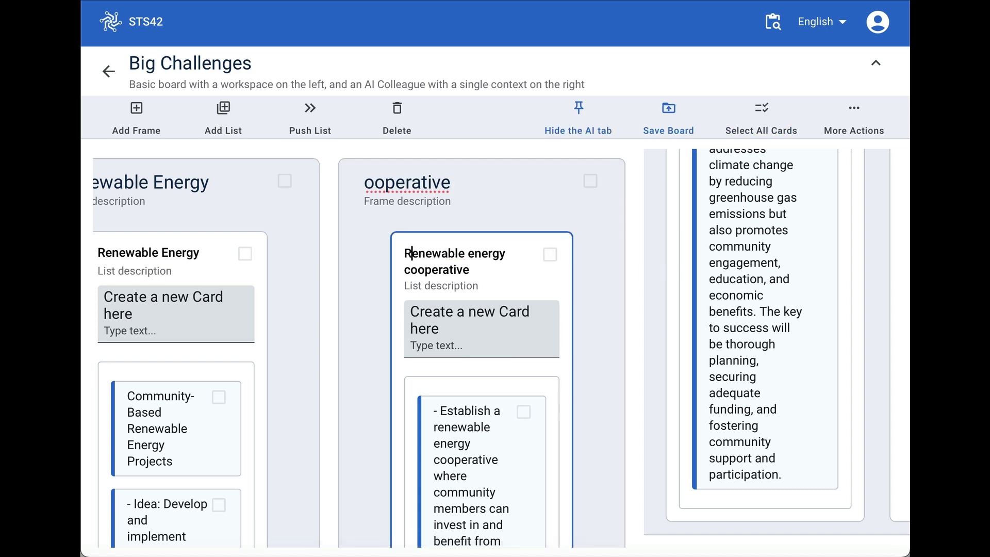
pyautogui.click(365, 183)
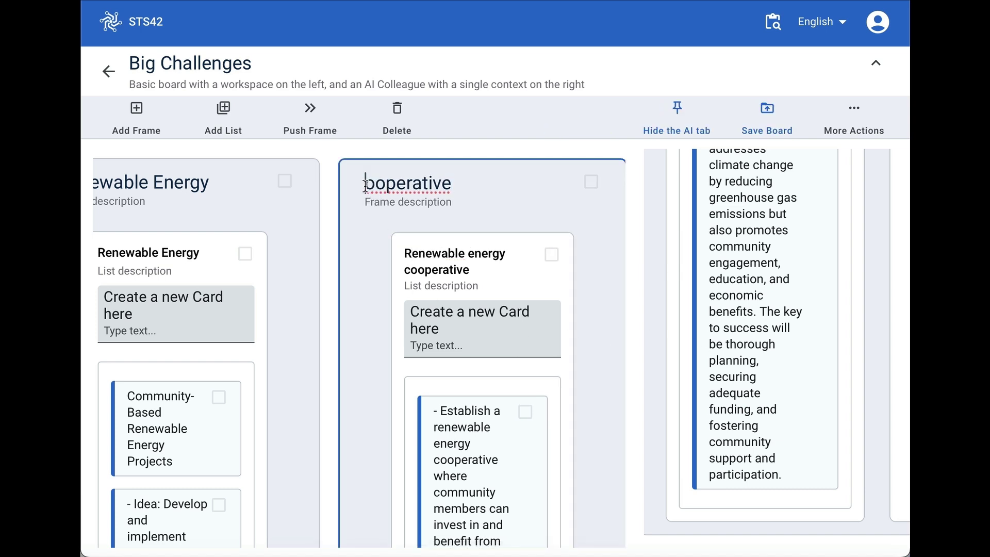
pyautogui.write('C')
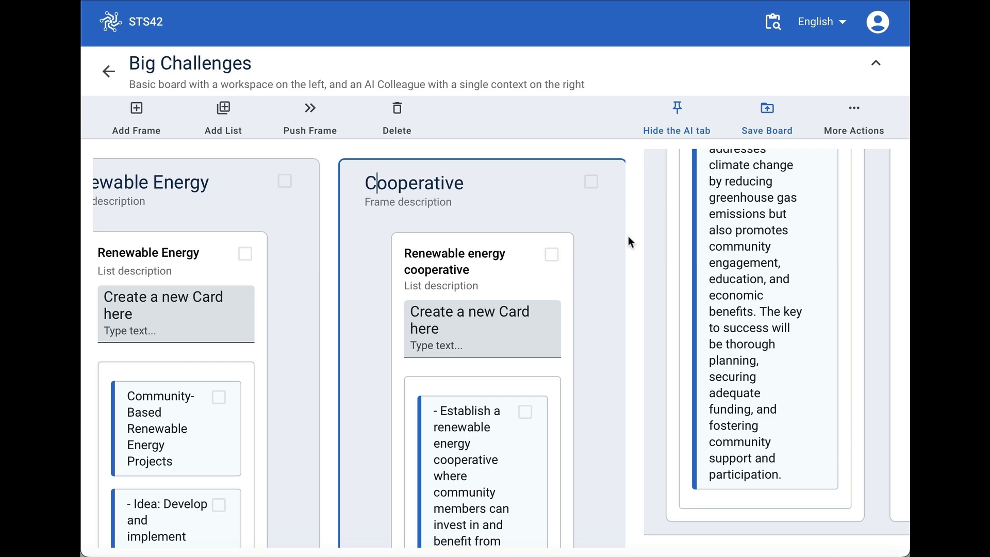
# - Configure the AI colleague to share only the Context and Renewable energy cooperative lists, excluding Ideas and results and Renewable Energy
pyautogui.scroll(20, 730, 294)
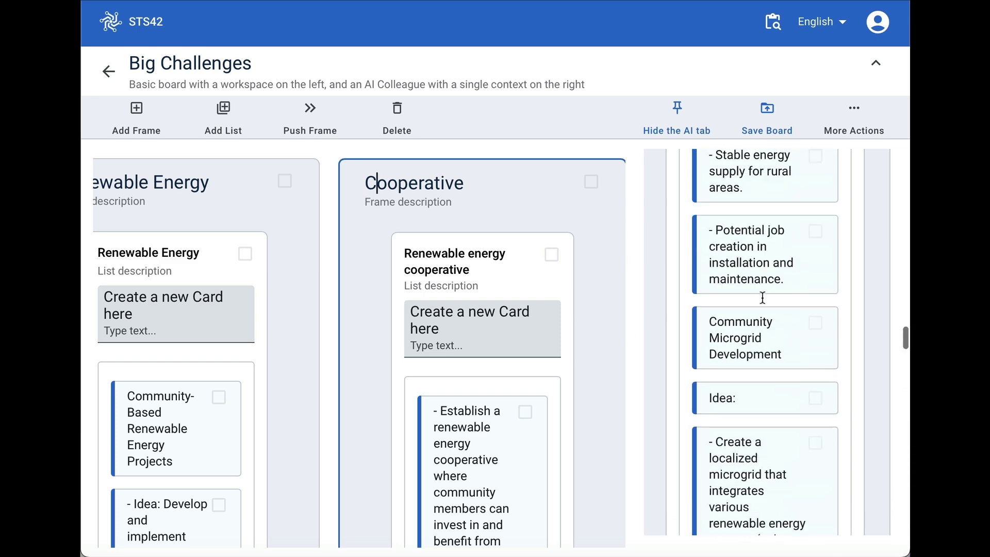
pyautogui.click(722, 343)
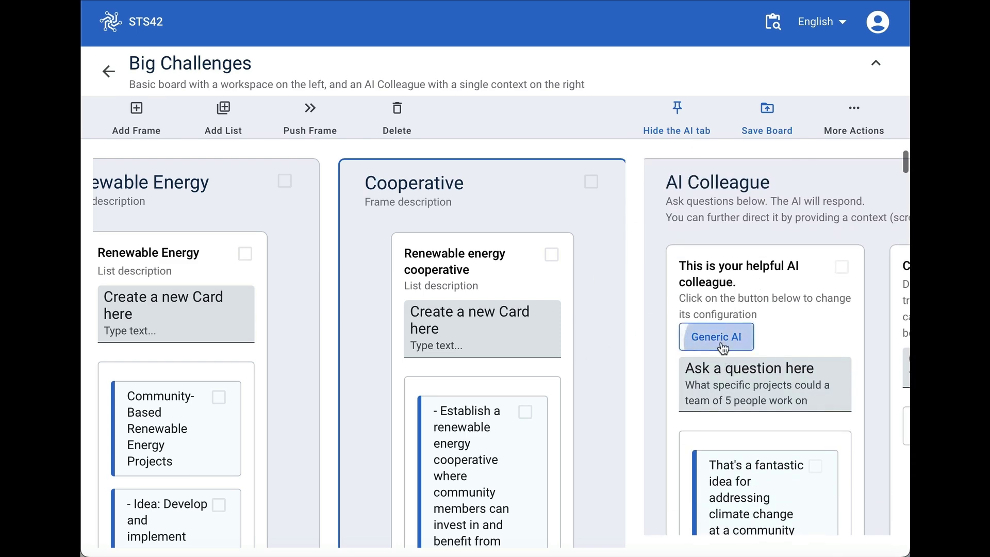
pyautogui.click(330, 284)
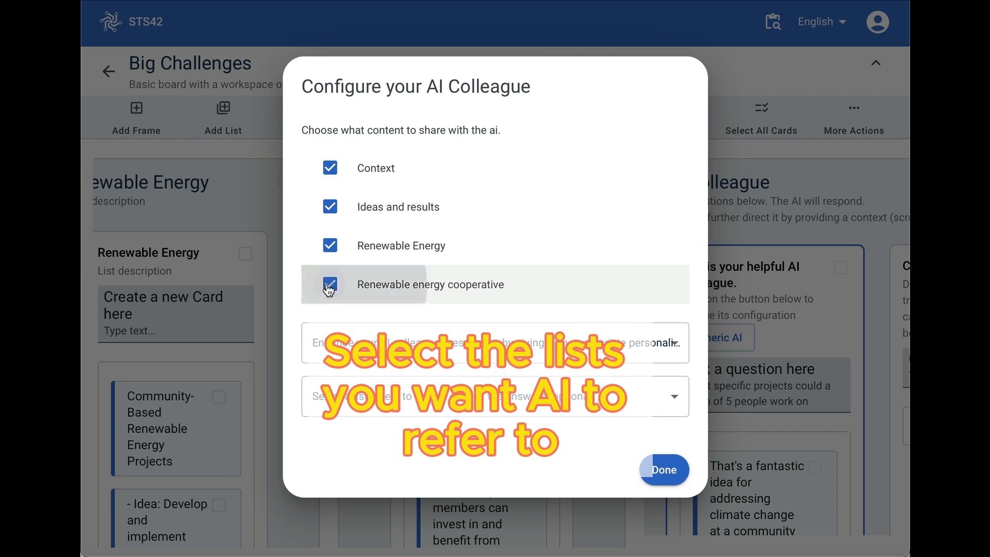
pyautogui.click(330, 245)
pyautogui.click(330, 209)
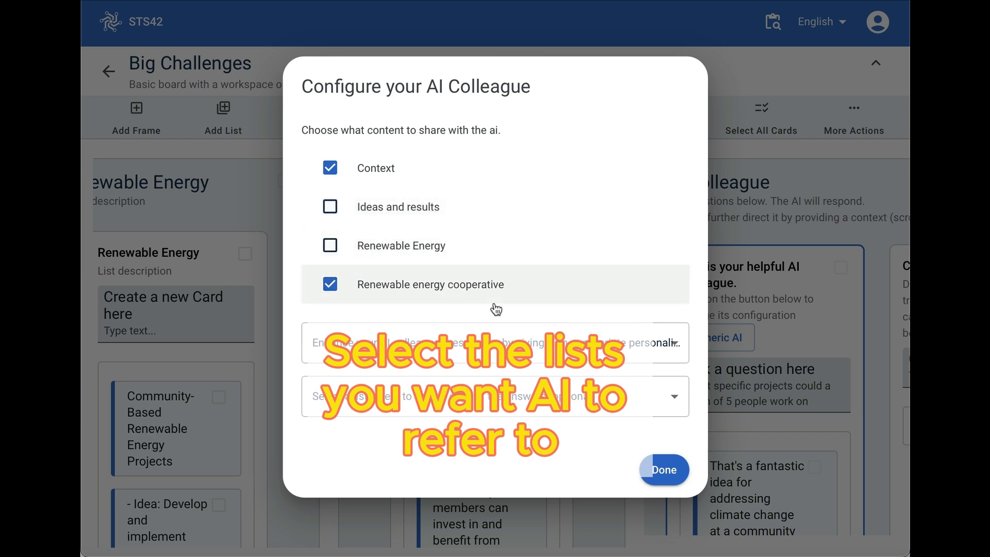
pyautogui.click(672, 473)
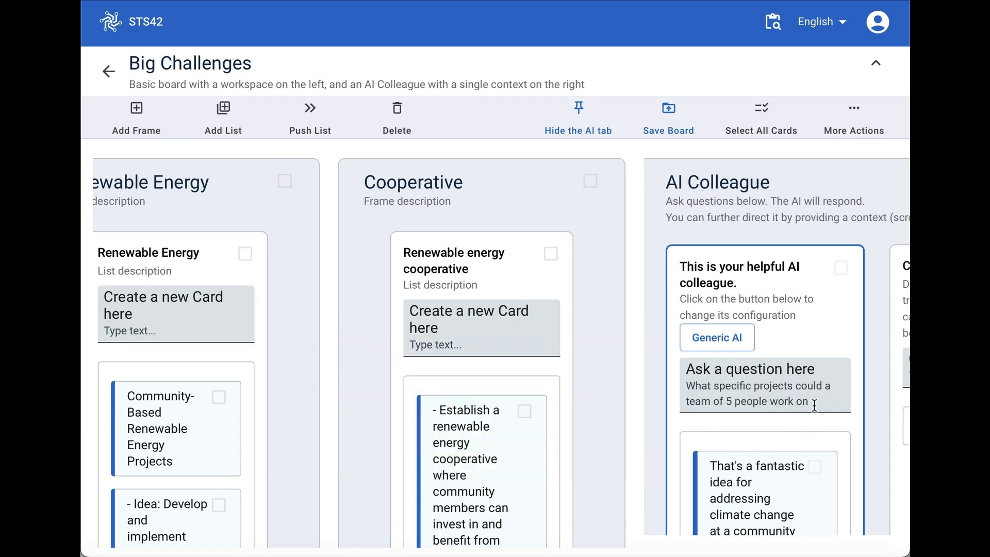
# - Ask the AI colleague "What is the first and easiest step a team of 5 can take to make this a reality"
pyautogui.moveTo(810, 402); pyautogui.dragTo(648, 377)
pyautogui.write('What is the first and easiest s')
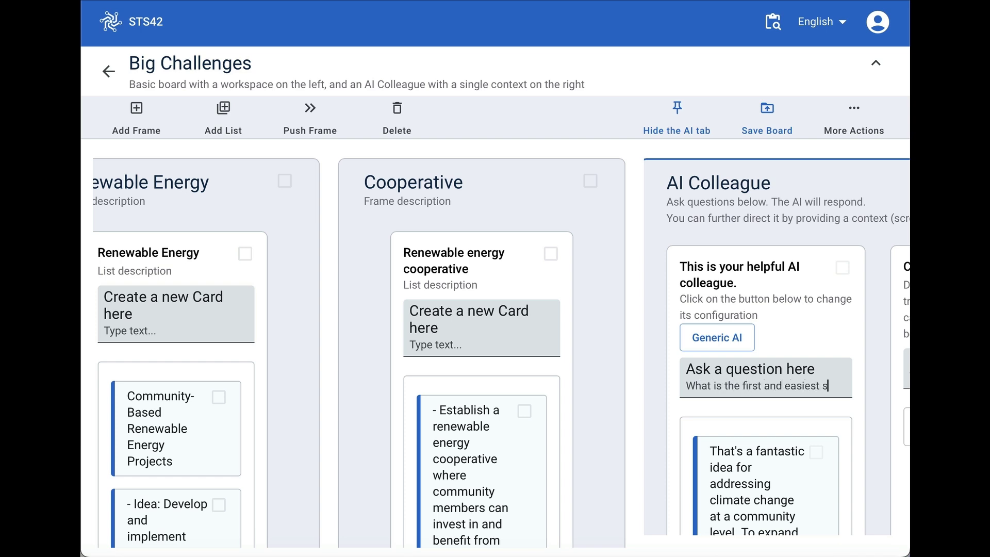
pyautogui.write('tep a team of')
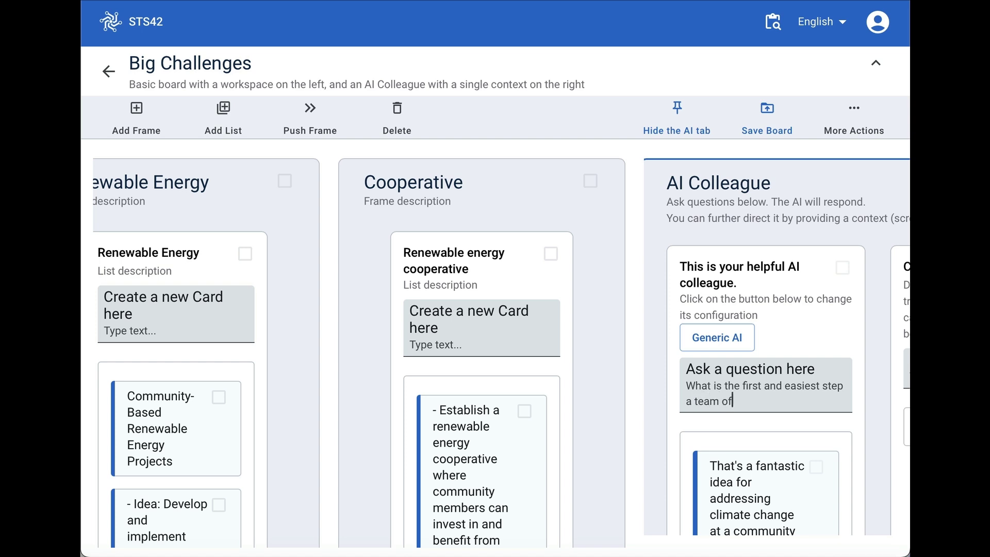
pyautogui.write(' 5 can take to make this a realisty')
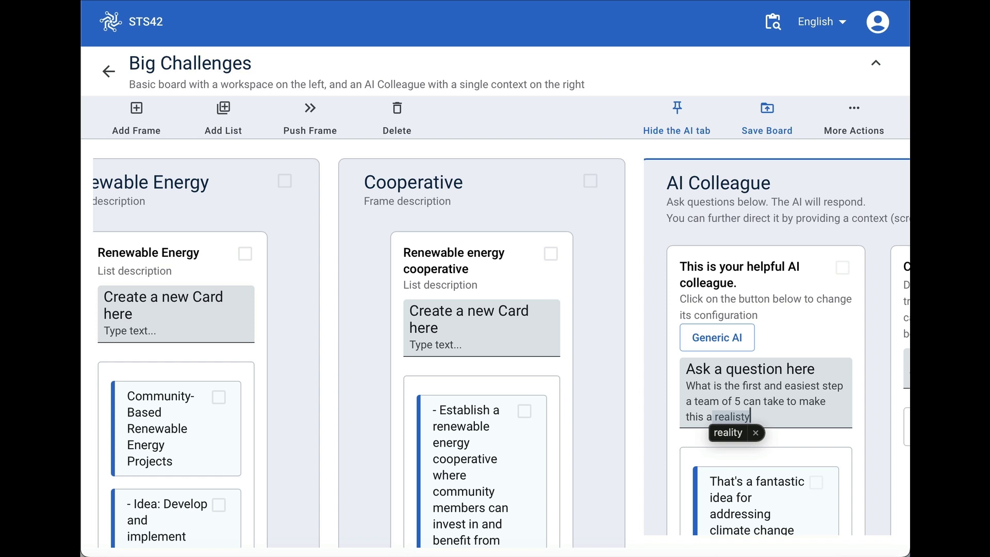
pyautogui.press('BackSpace')
pyautogui.press('BackSpace')
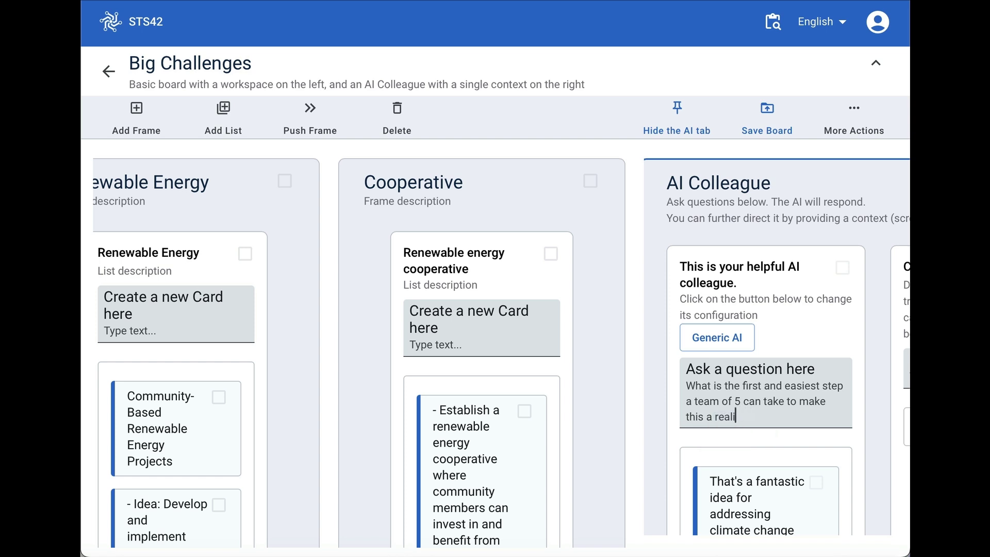
pyautogui.press('Return')
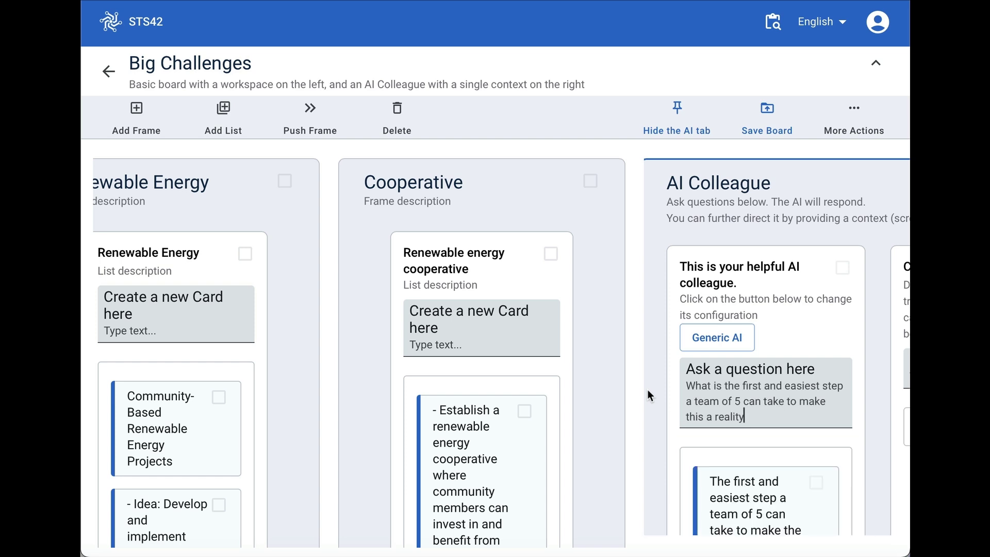
# - Read through the AI colleague's answer about the first step for the cooperative, and look over the cards in the workspace frames
pyautogui.scroll(-10, 785, 453)
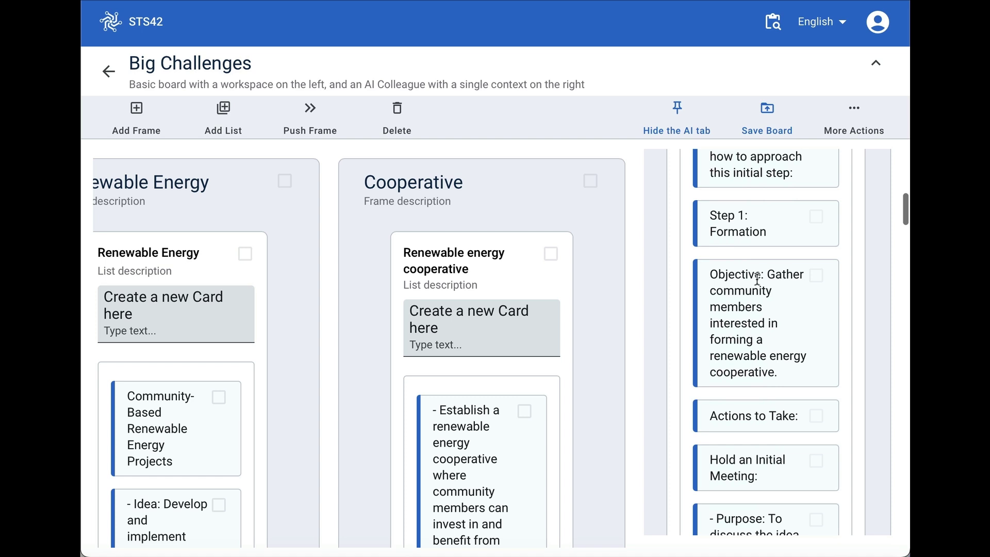
pyautogui.scroll(-5, 760, 419)
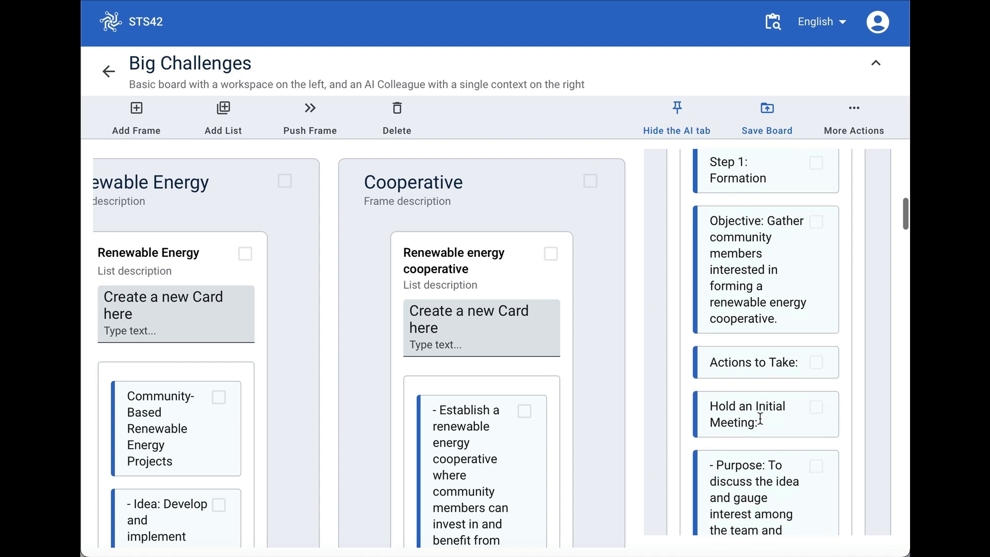
pyautogui.scroll(-2, 759, 440)
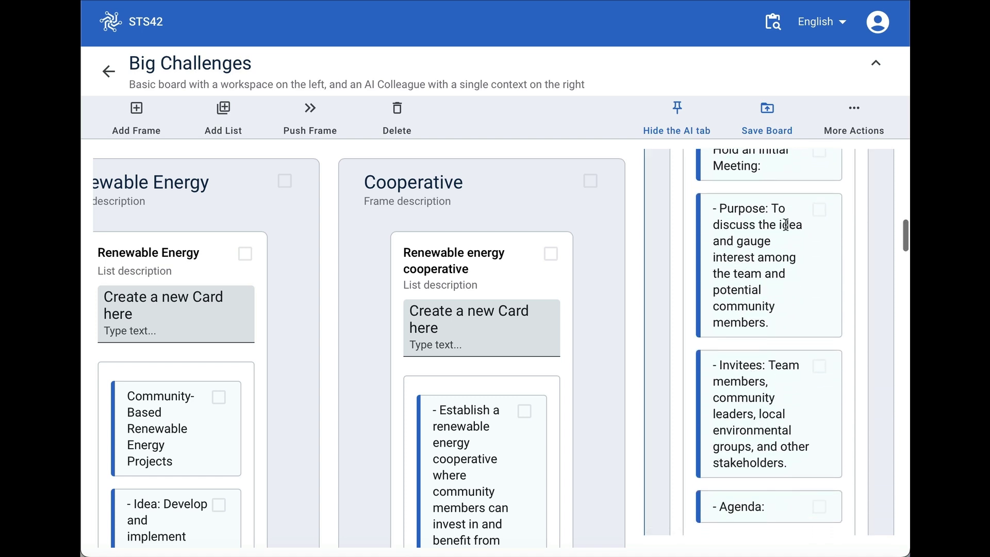
pyautogui.scroll(-8, 768, 400)
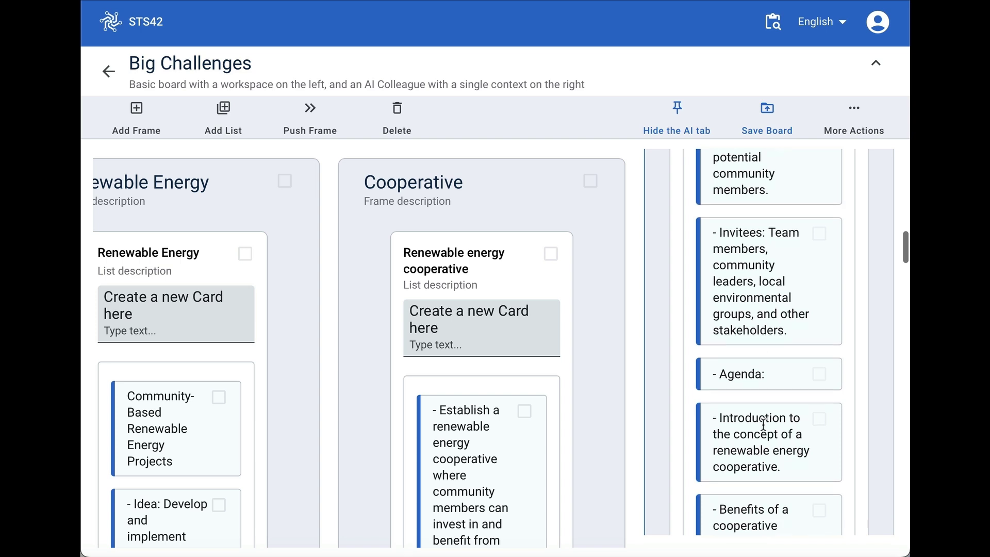
pyautogui.scroll(-15, 764, 393)
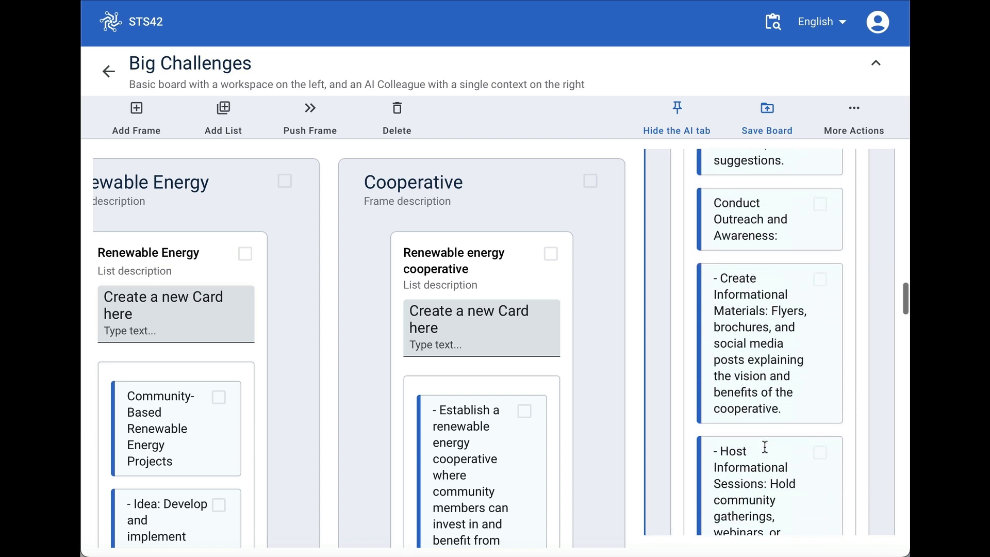
pyautogui.scroll(-3, 765, 447)
pyautogui.scroll(-5, 783, 238)
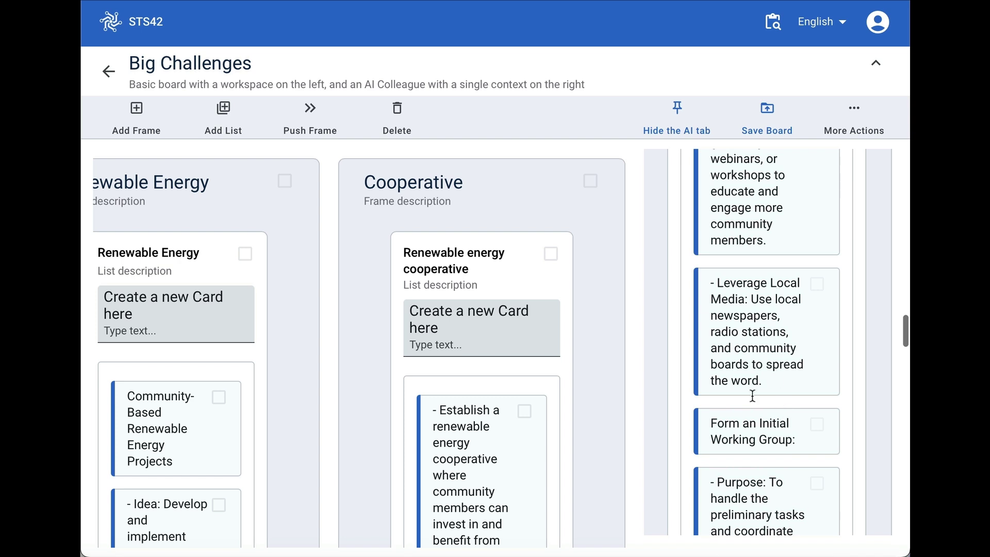
pyautogui.scroll(-7, 752, 395)
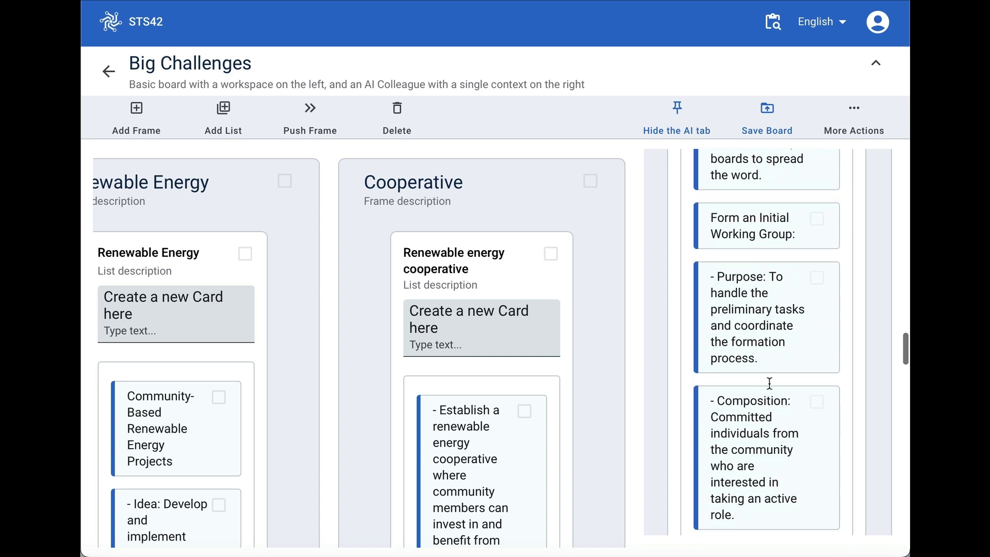
pyautogui.scroll(-15, 770, 431)
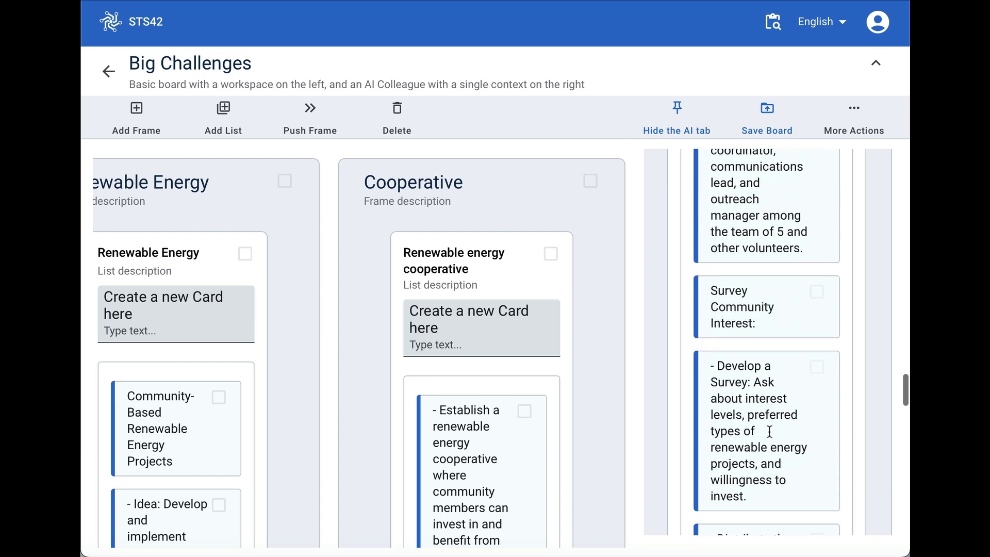
pyautogui.scroll(1, 770, 432)
pyautogui.scroll(-10, 770, 431)
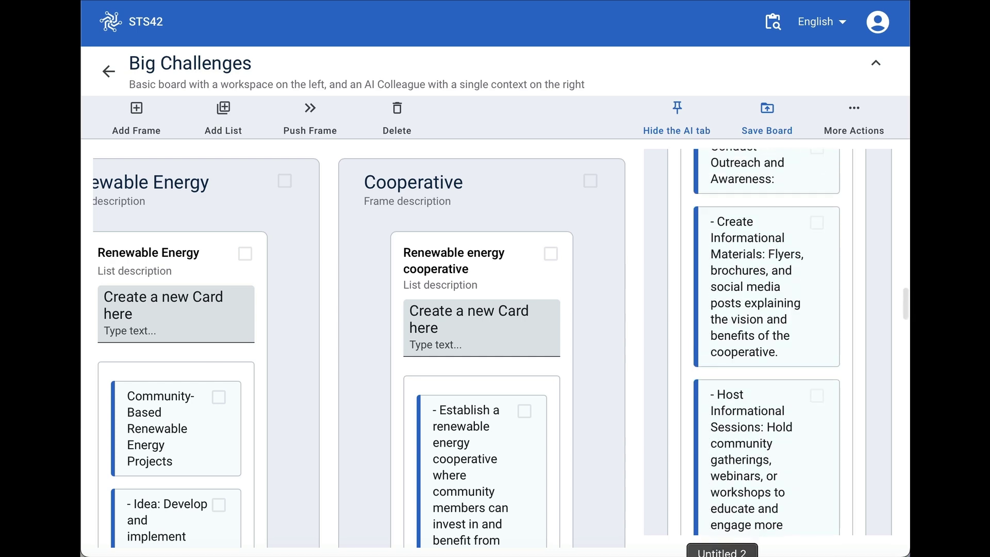
pyautogui.scroll(20, 757, 516)
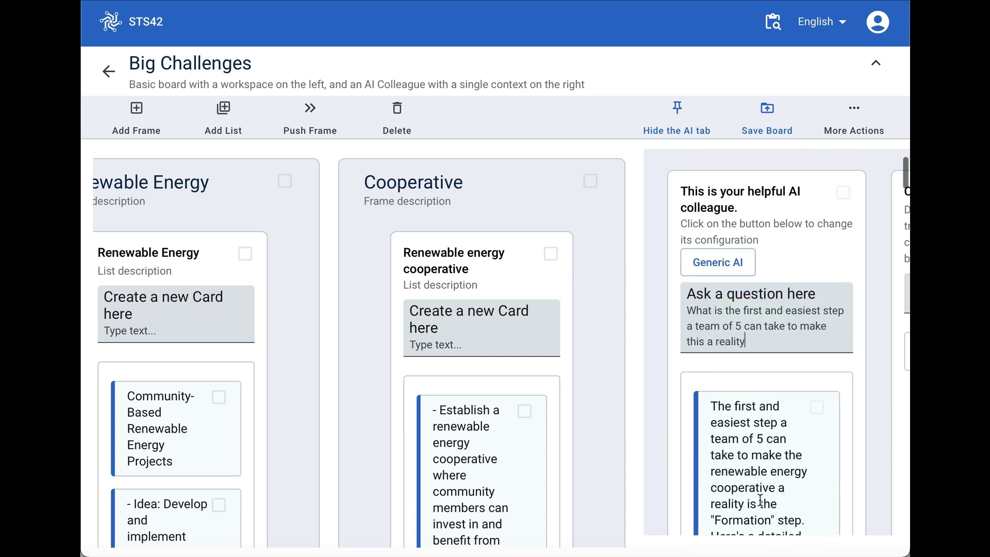
pyautogui.hscroll(-8, 445, 458)
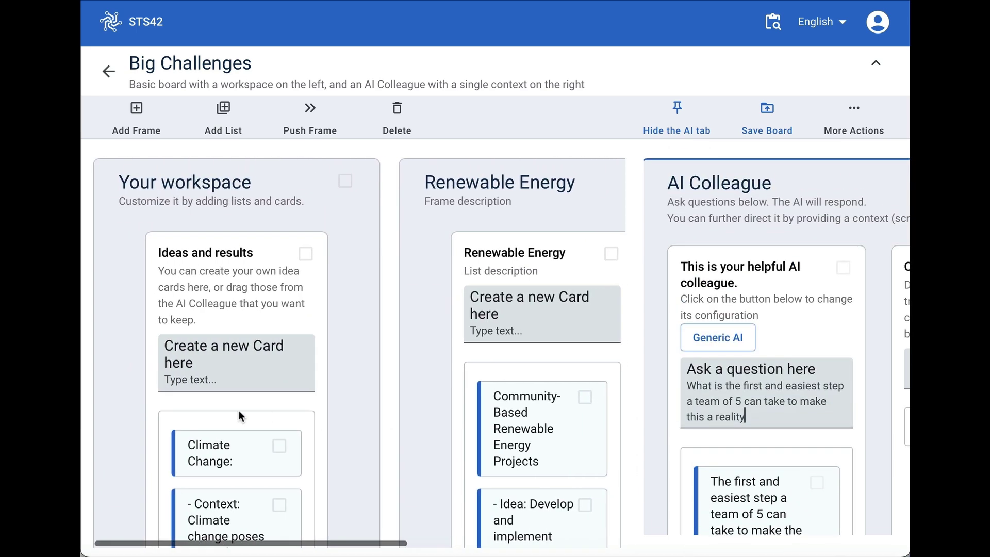
pyautogui.scroll(-3, 239, 413)
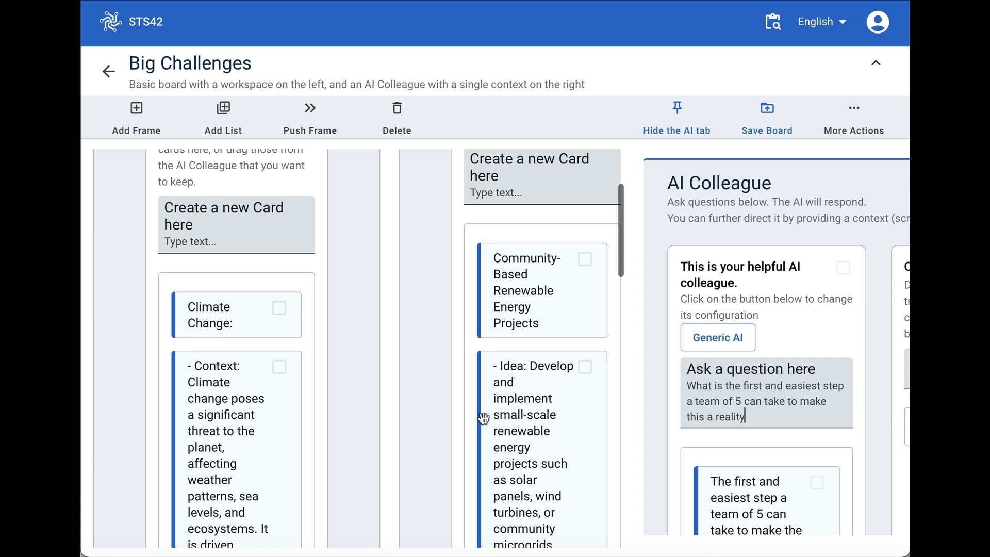
pyautogui.hscroll(7, 484, 419)
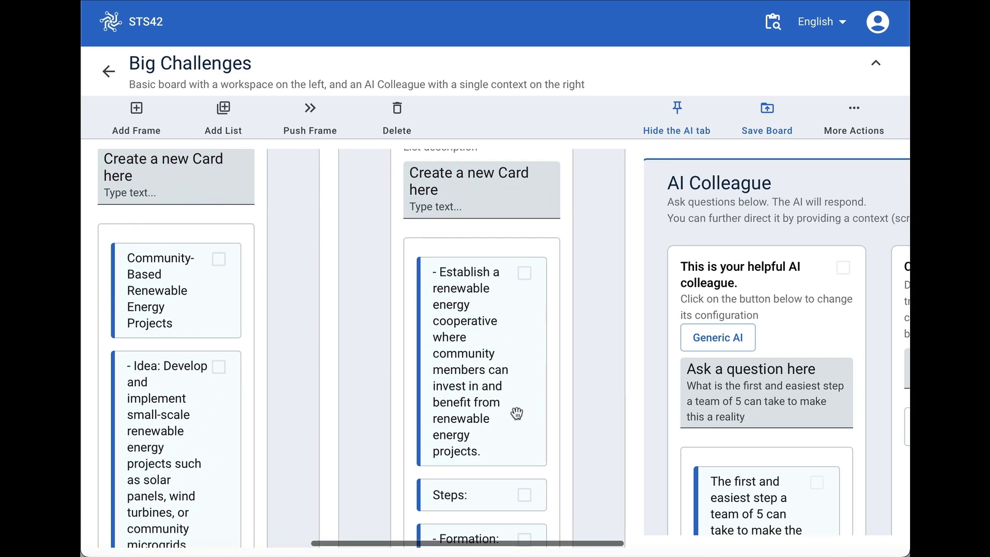